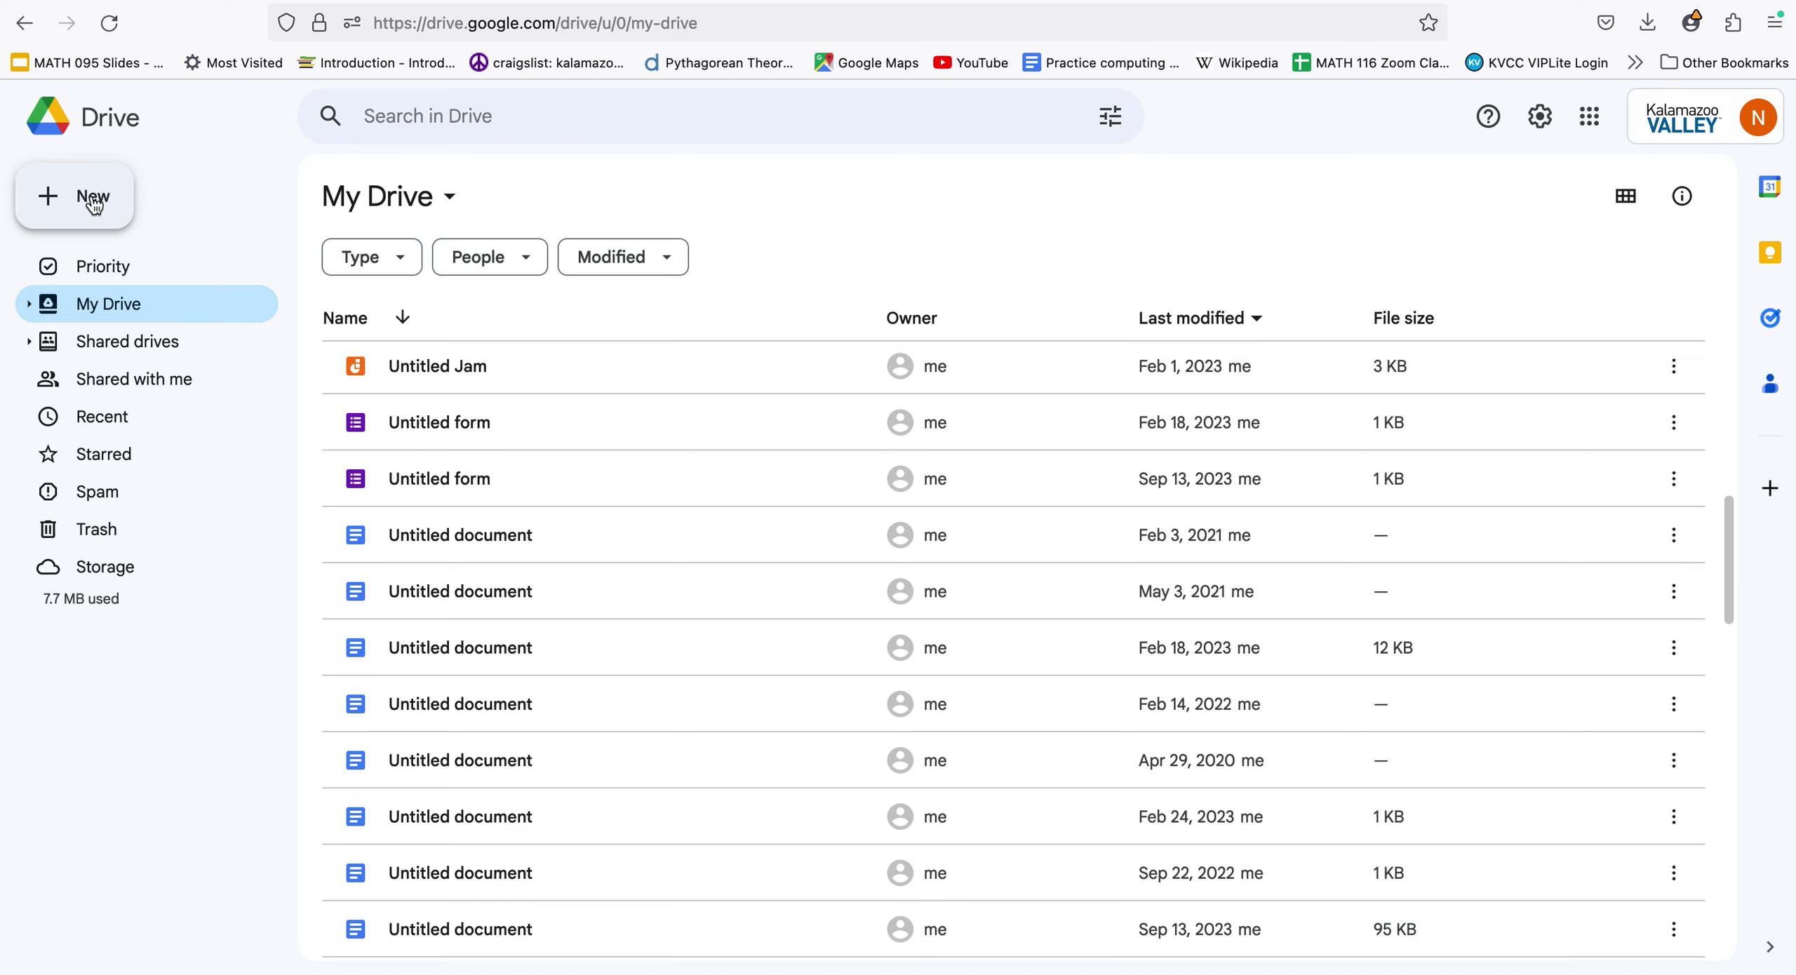
Open Drive's New menu and reveal the More file types, including Google Jamboard
left_click(94, 205)
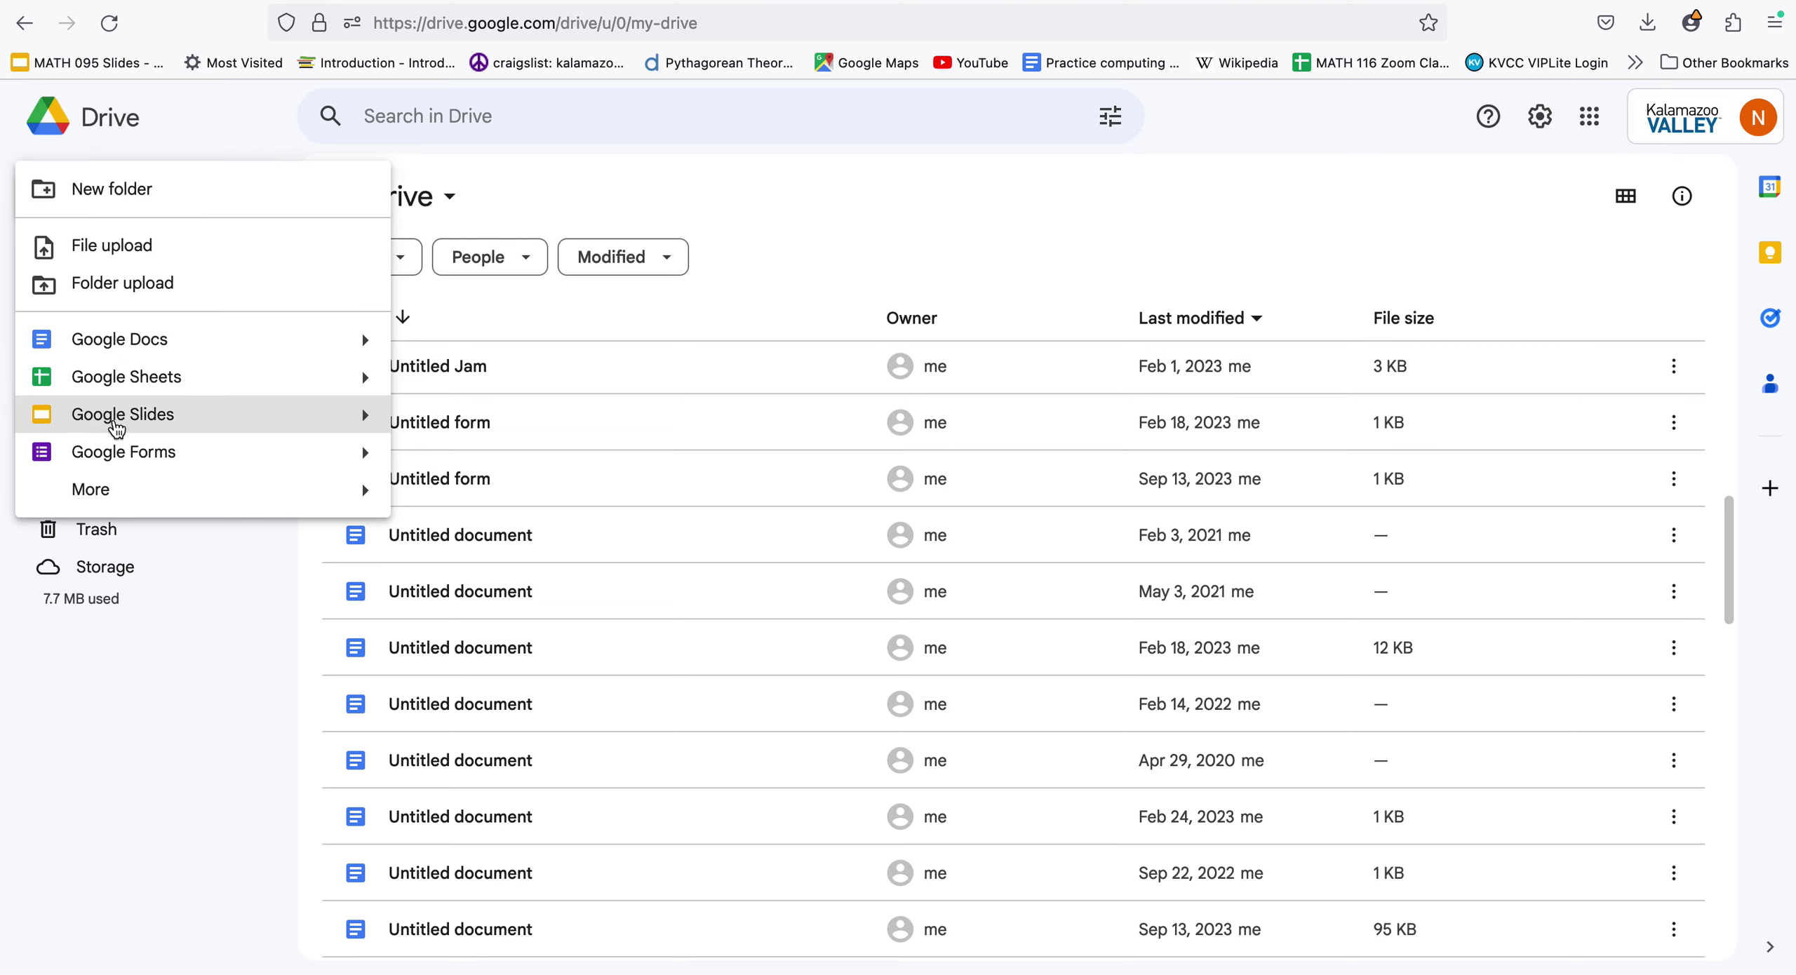
mouse_move(120, 500)
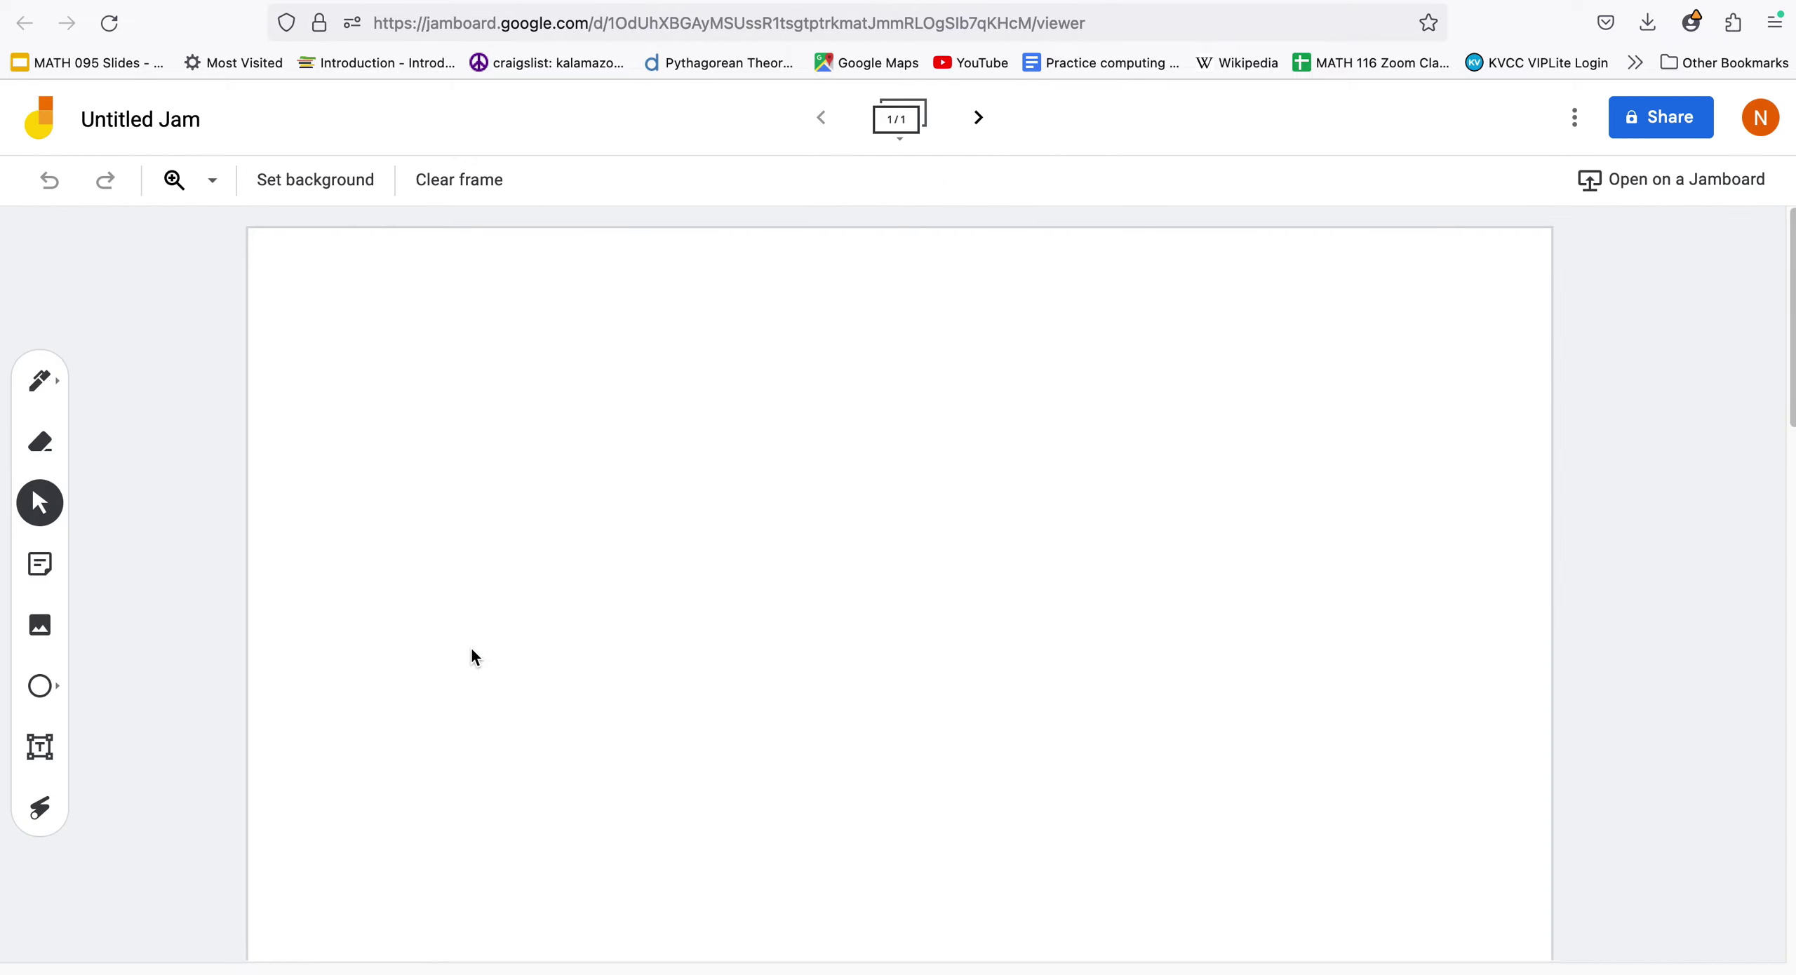
Rename 'Untitled Jam' to 'Sample Mathography', correcting the capitalisation typo
left_click(125, 123)
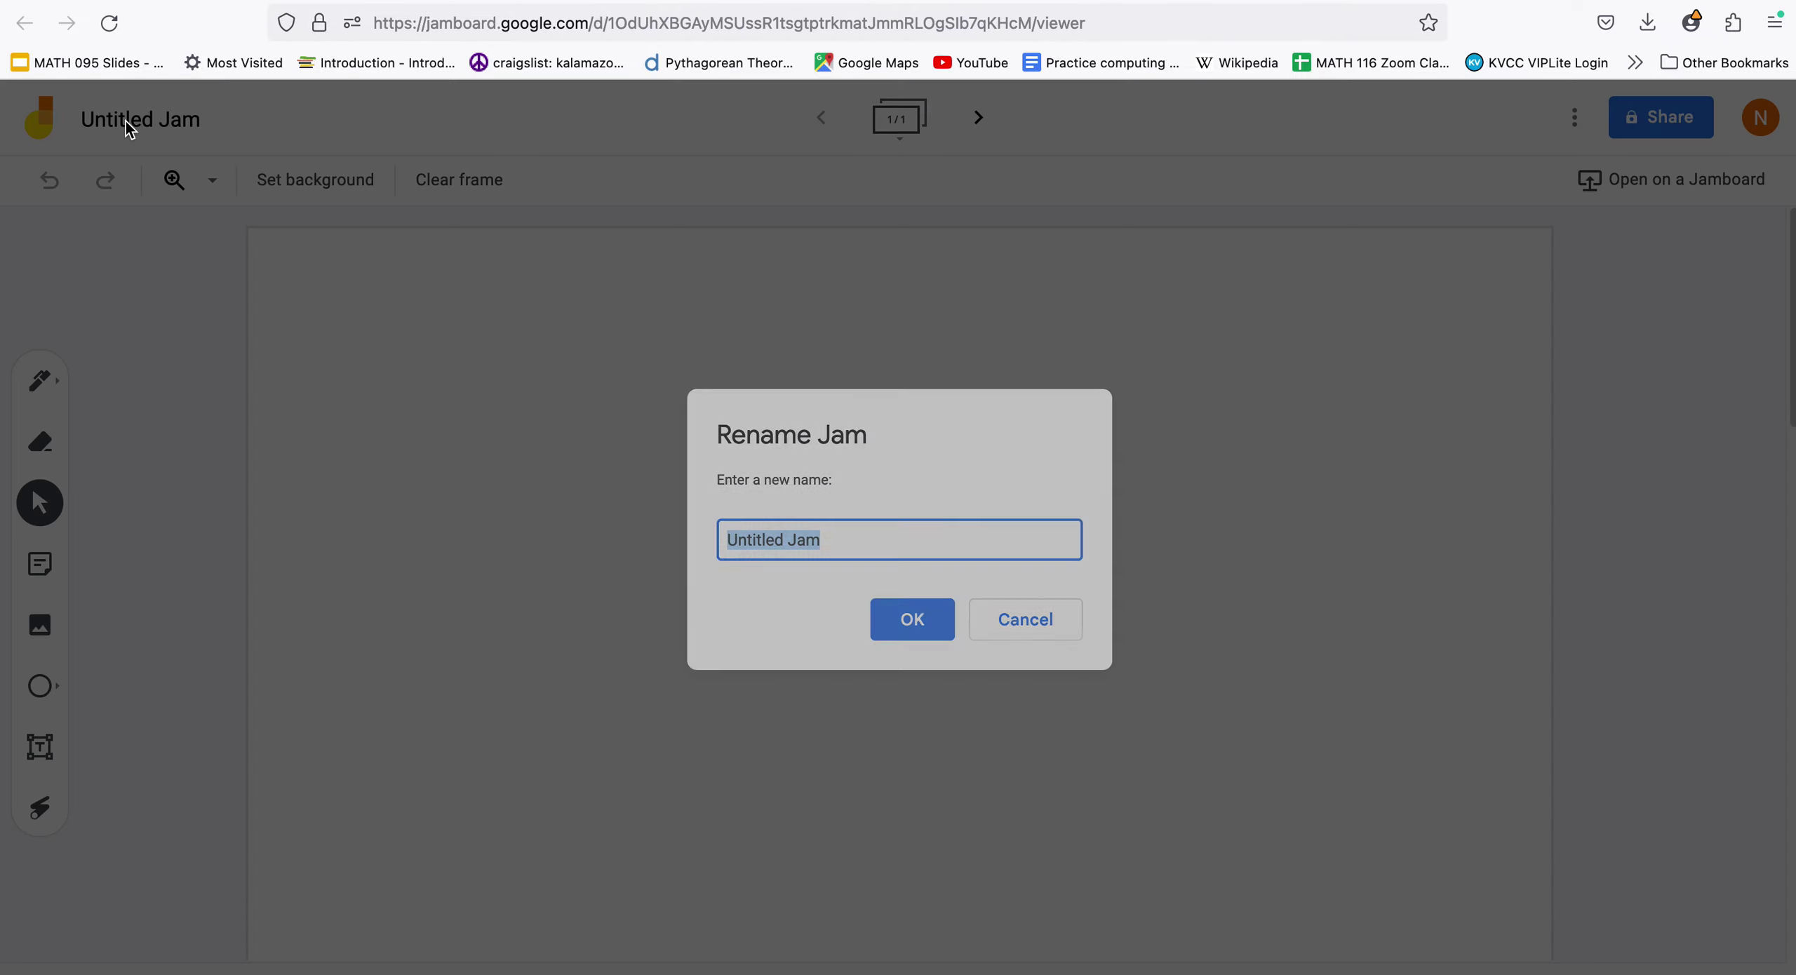
type("Sam")
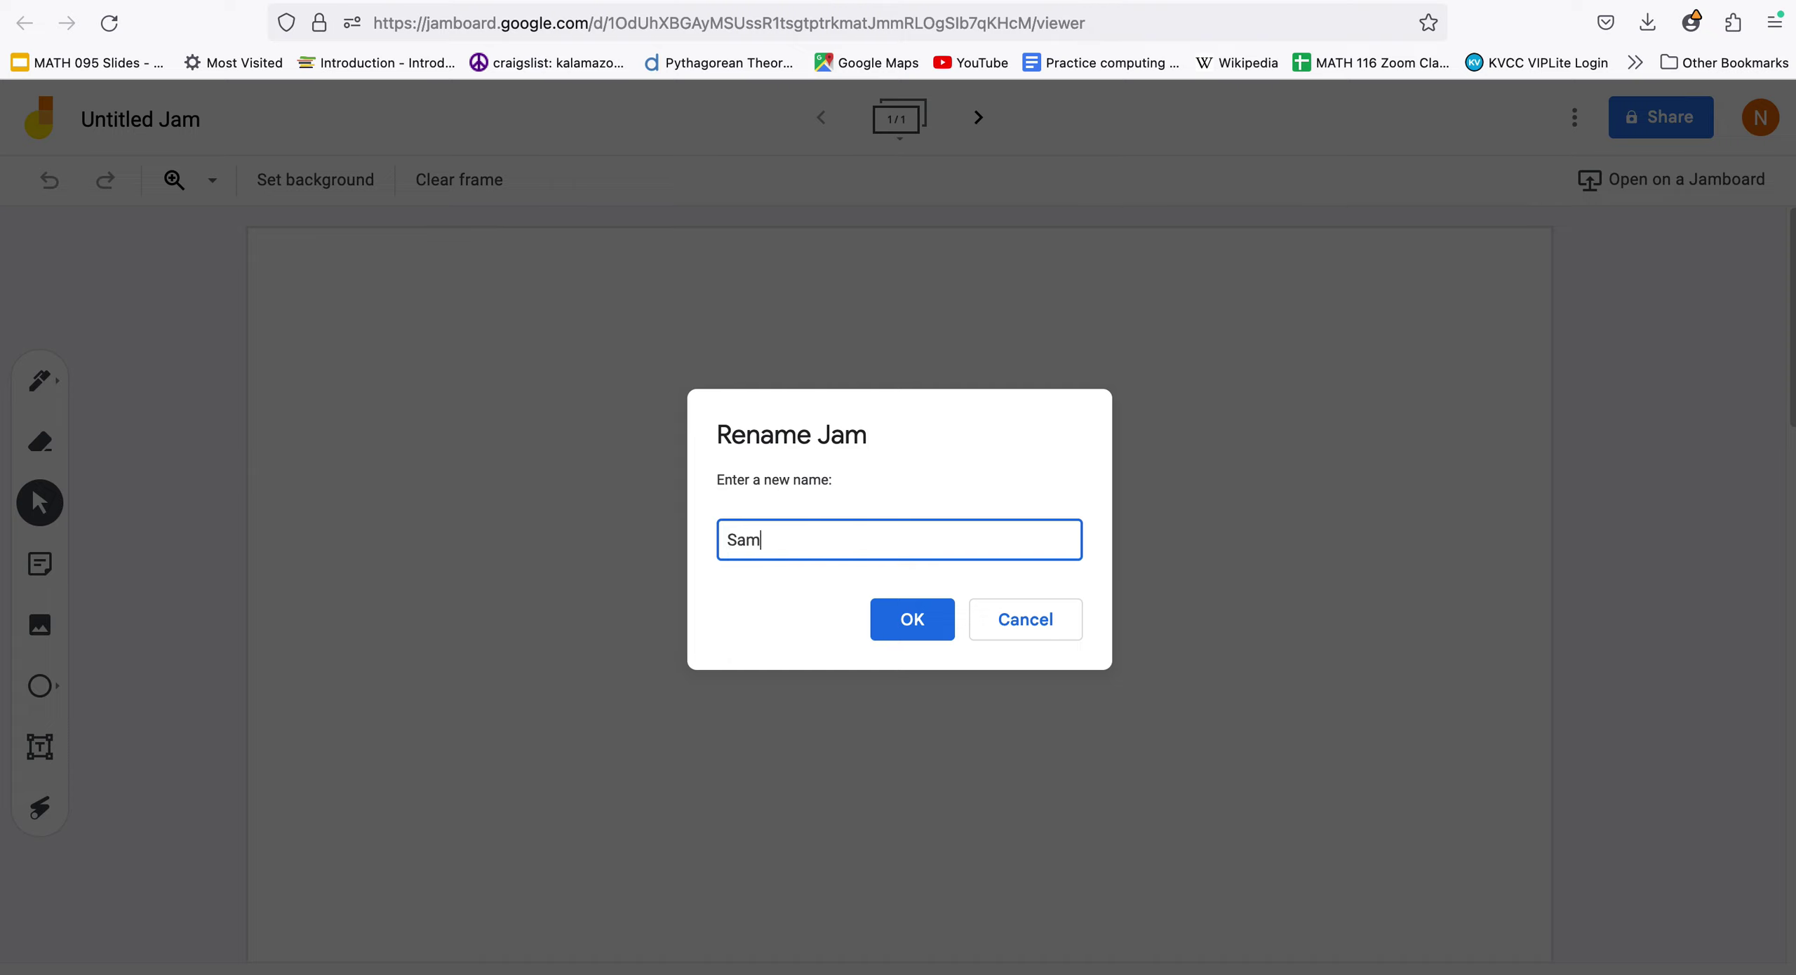
type("ple MAth")
key("BackSpace")
key("BackSpace")
type("a")
key("BackSpace")
key("BackSpace")
type("athography")
left_click(923, 621)
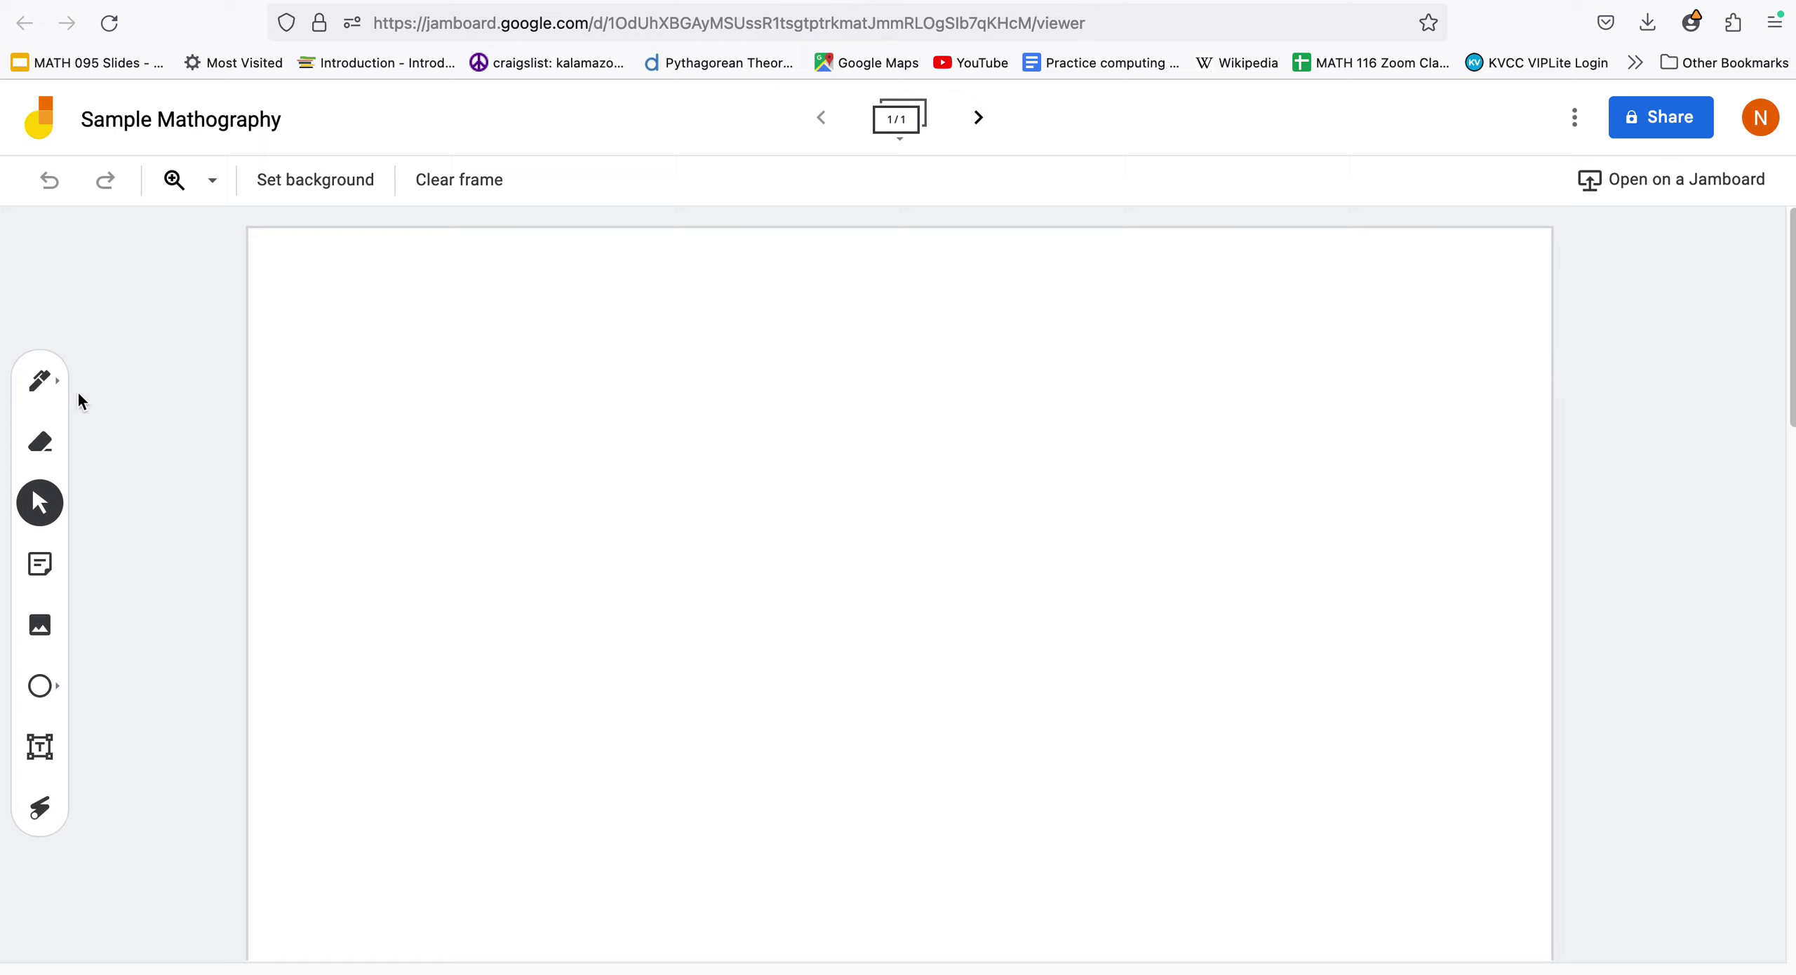
Set the frame background to dark blue and add a green sticky note reading 'Math is great.'
left_click(355, 186)
left_click(413, 353)
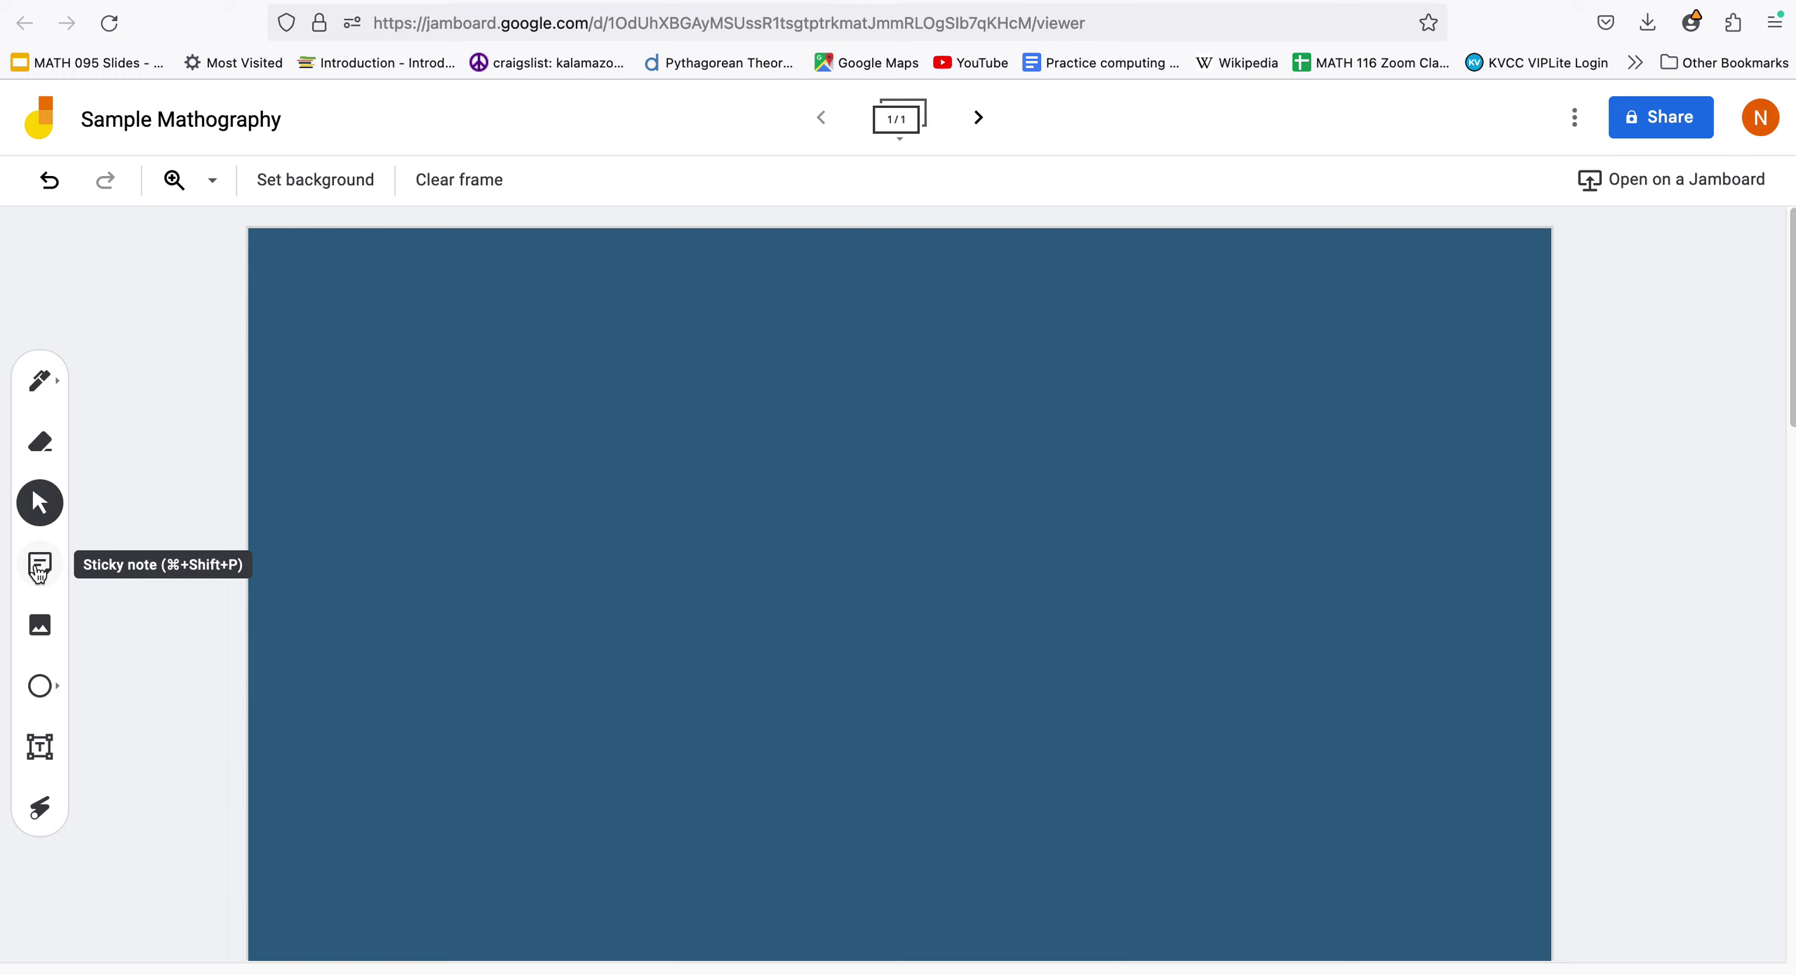
left_click(39, 568)
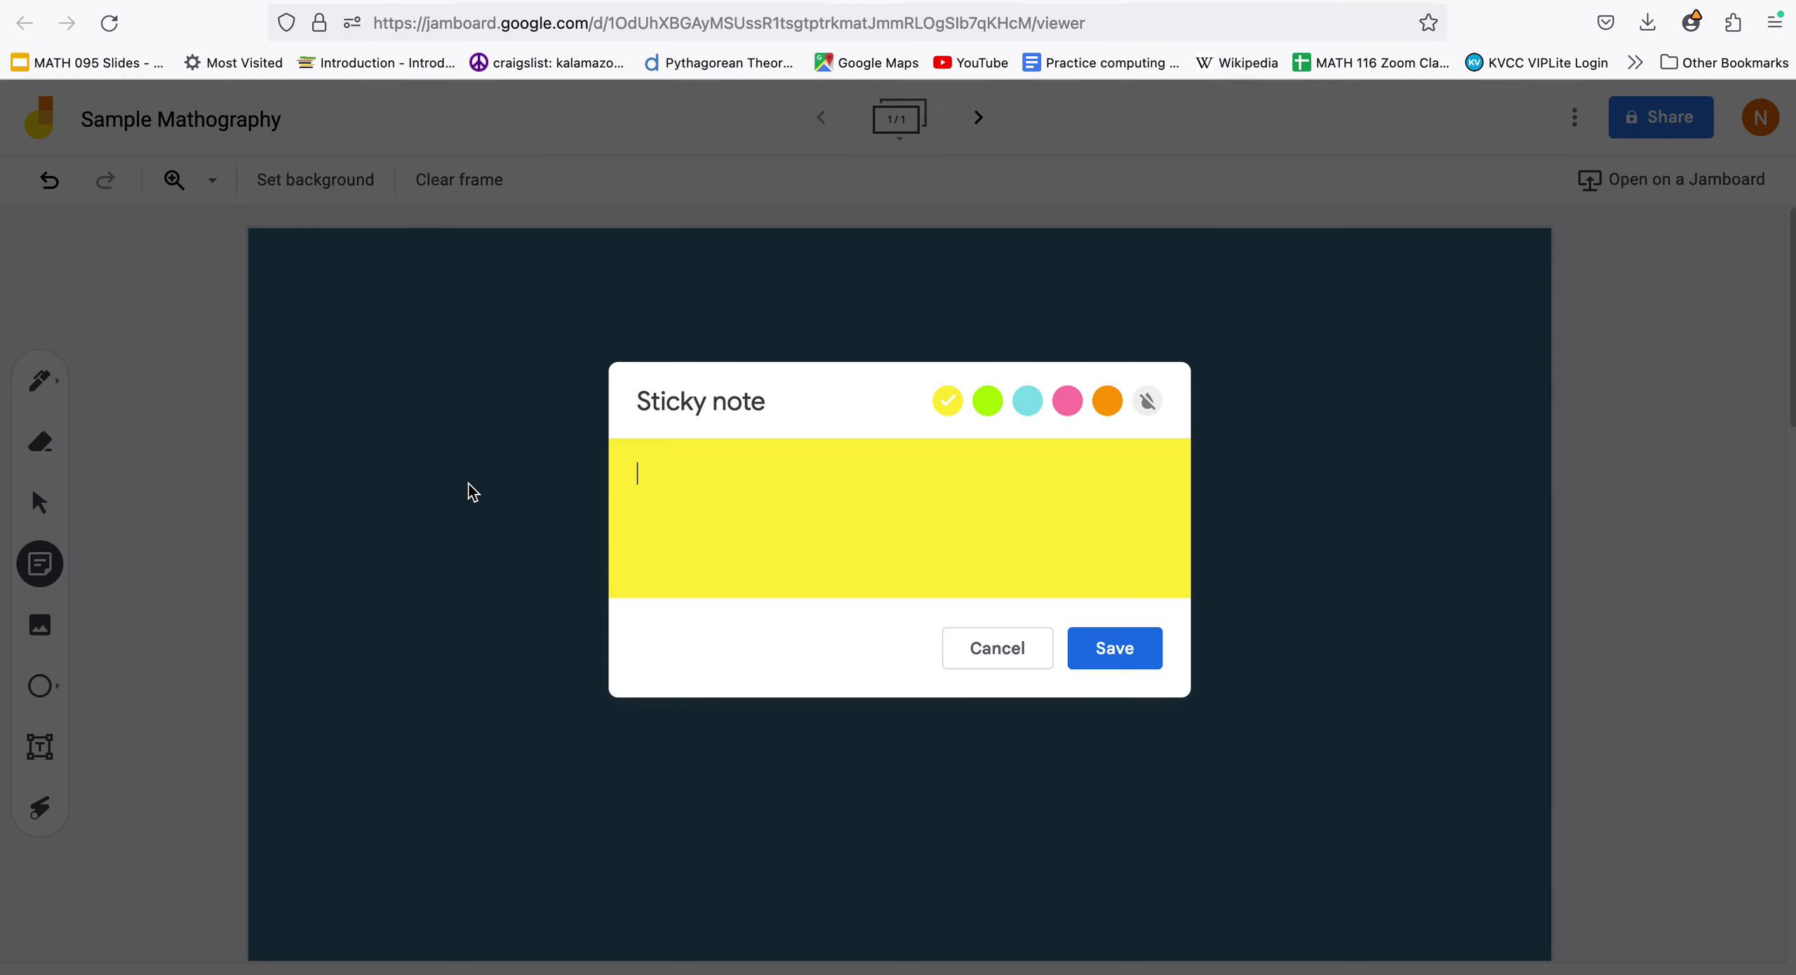
type("Math is great.")
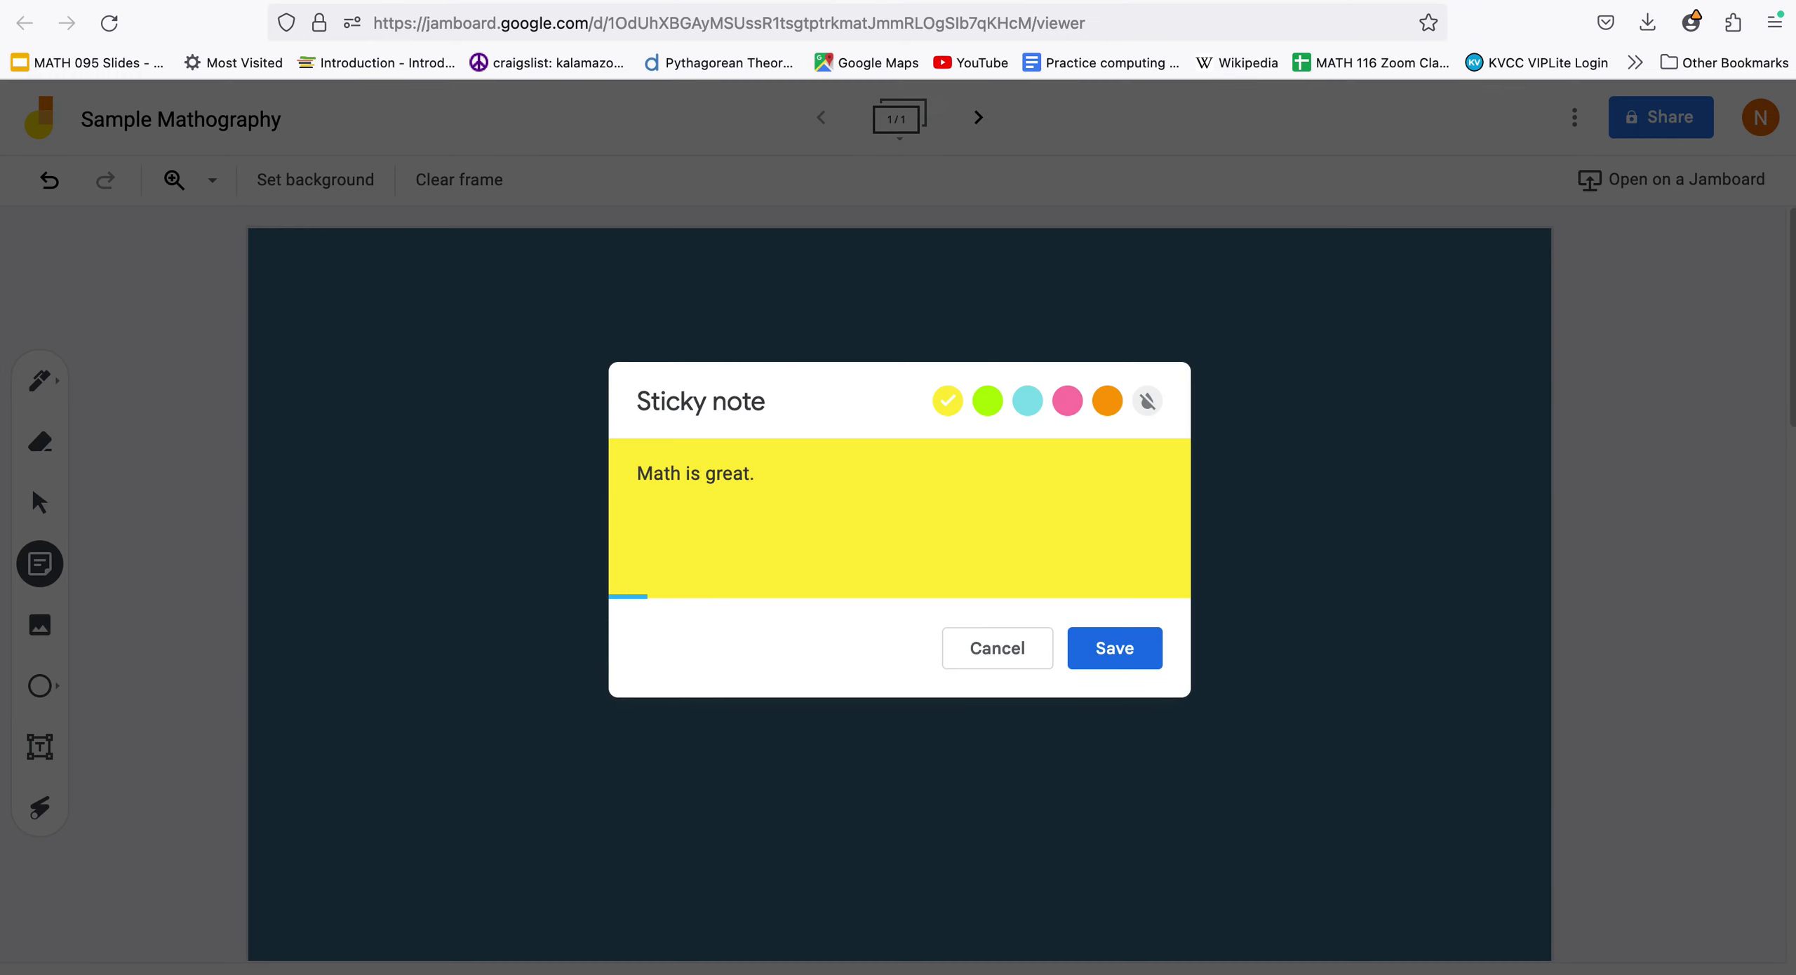
left_click(988, 402)
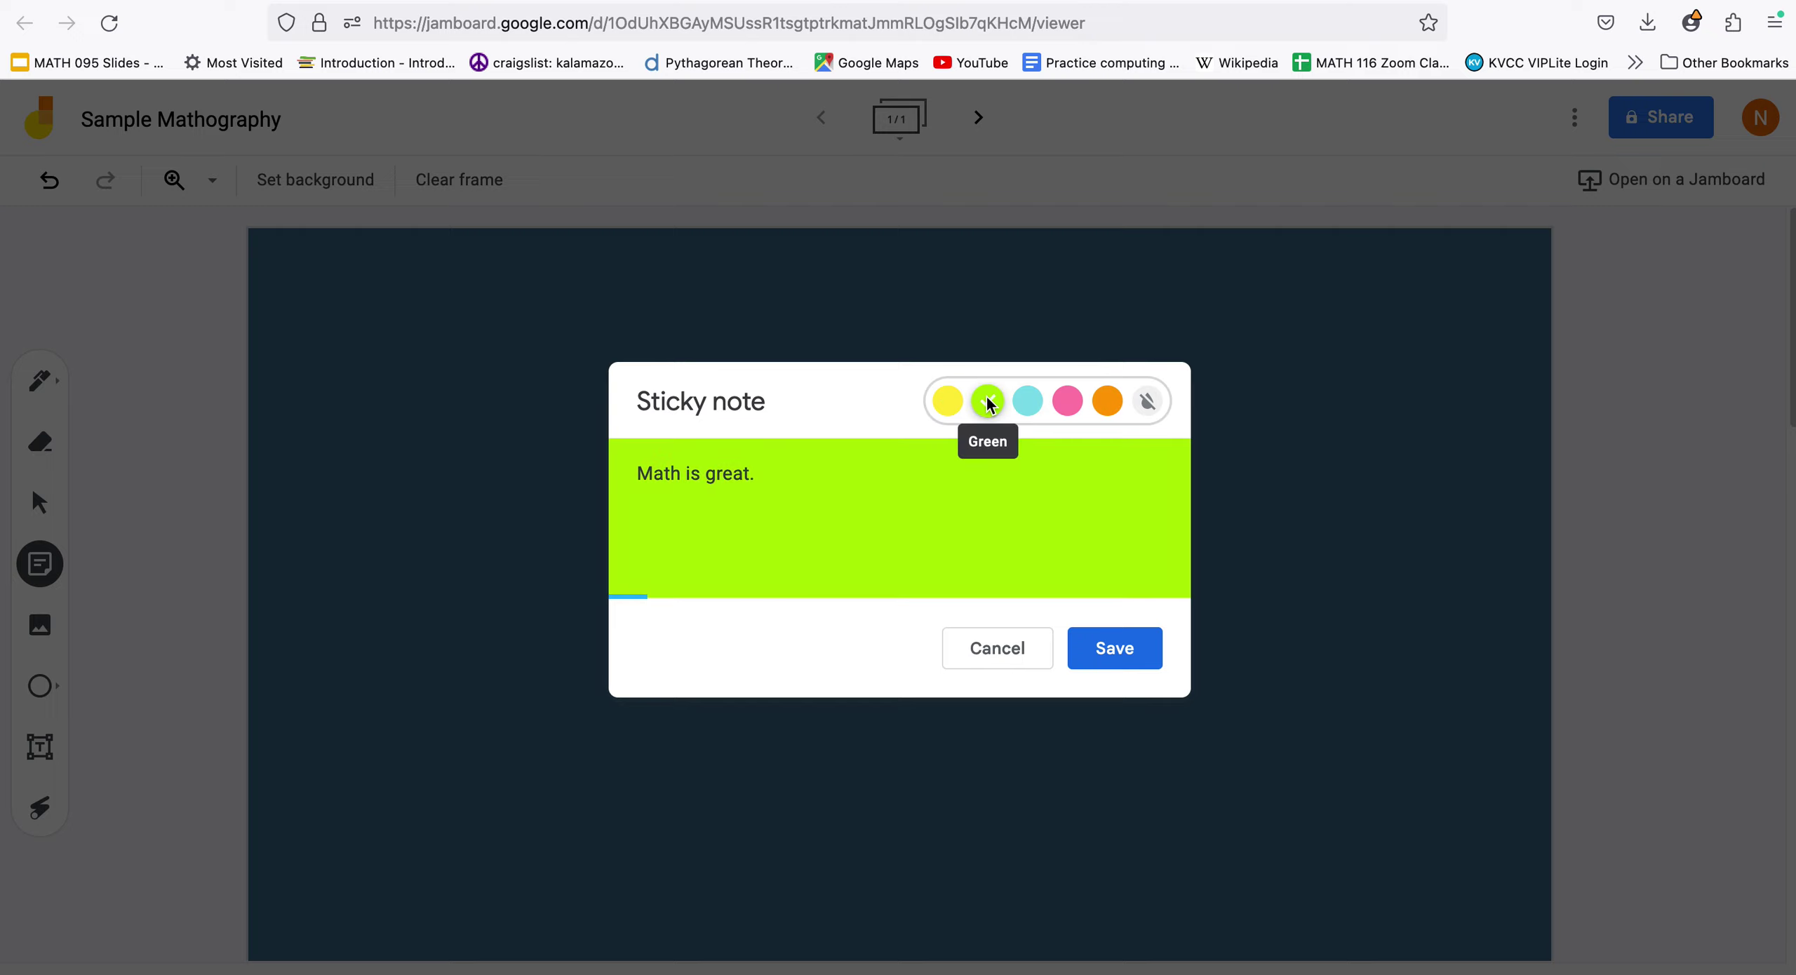
left_click(1115, 648)
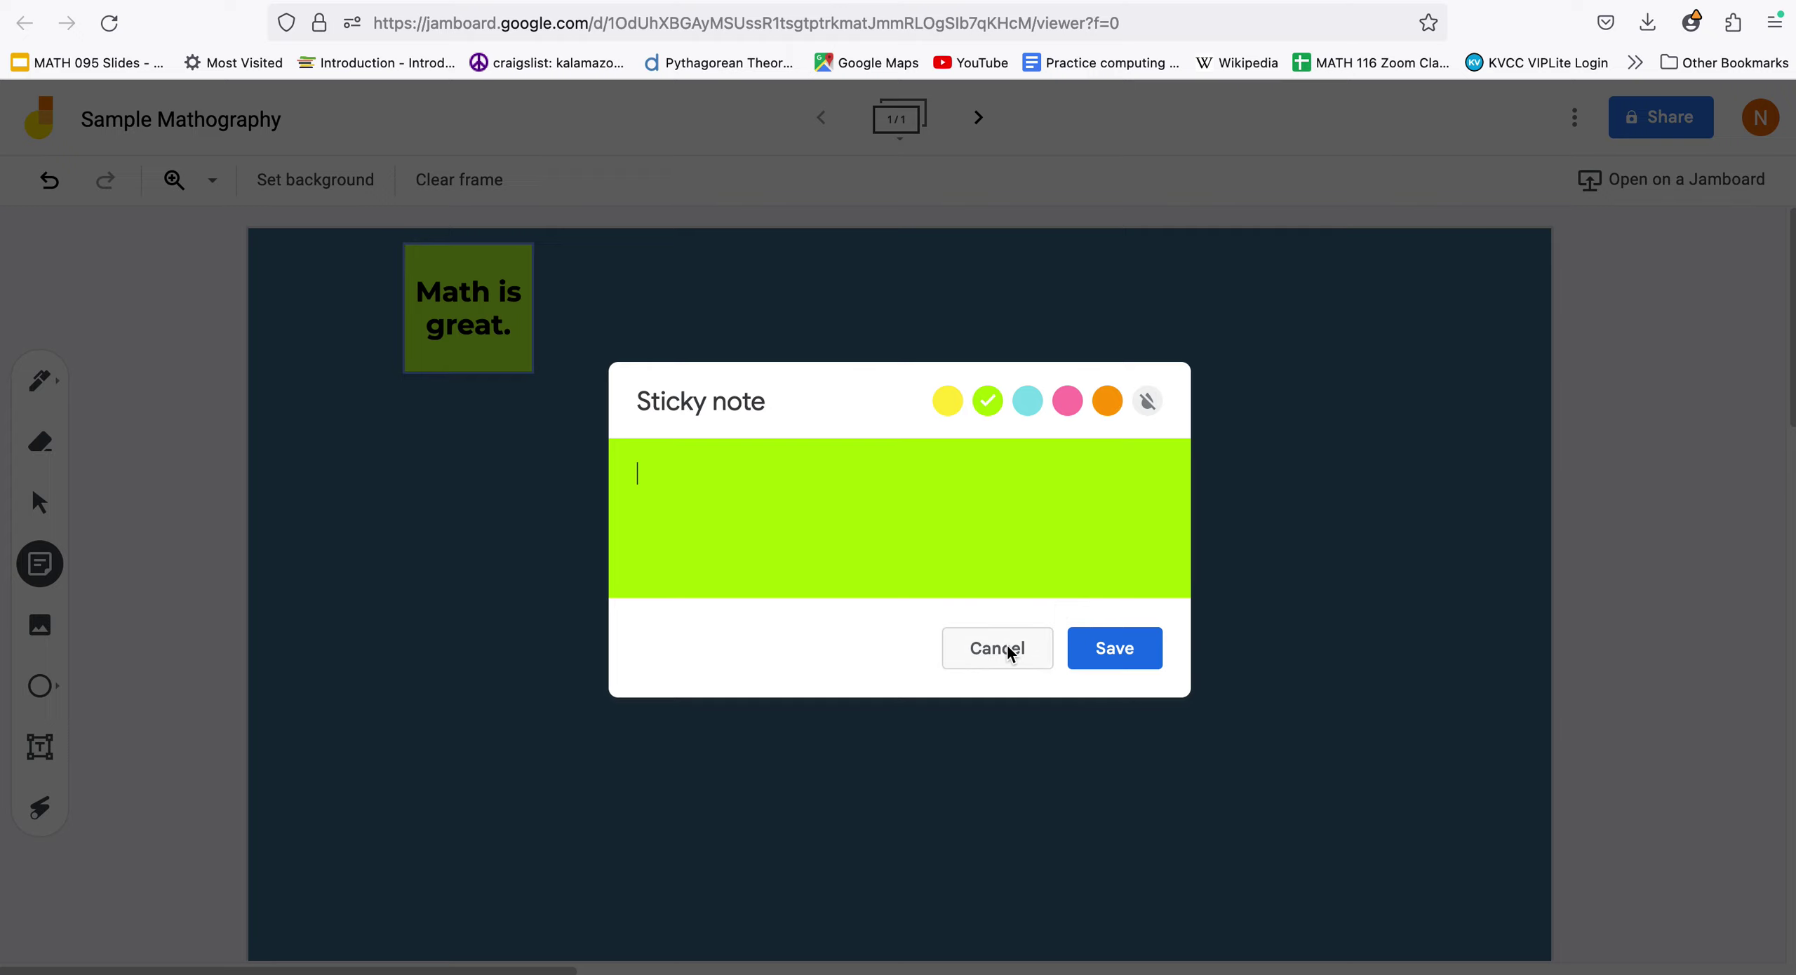
left_click(1008, 649)
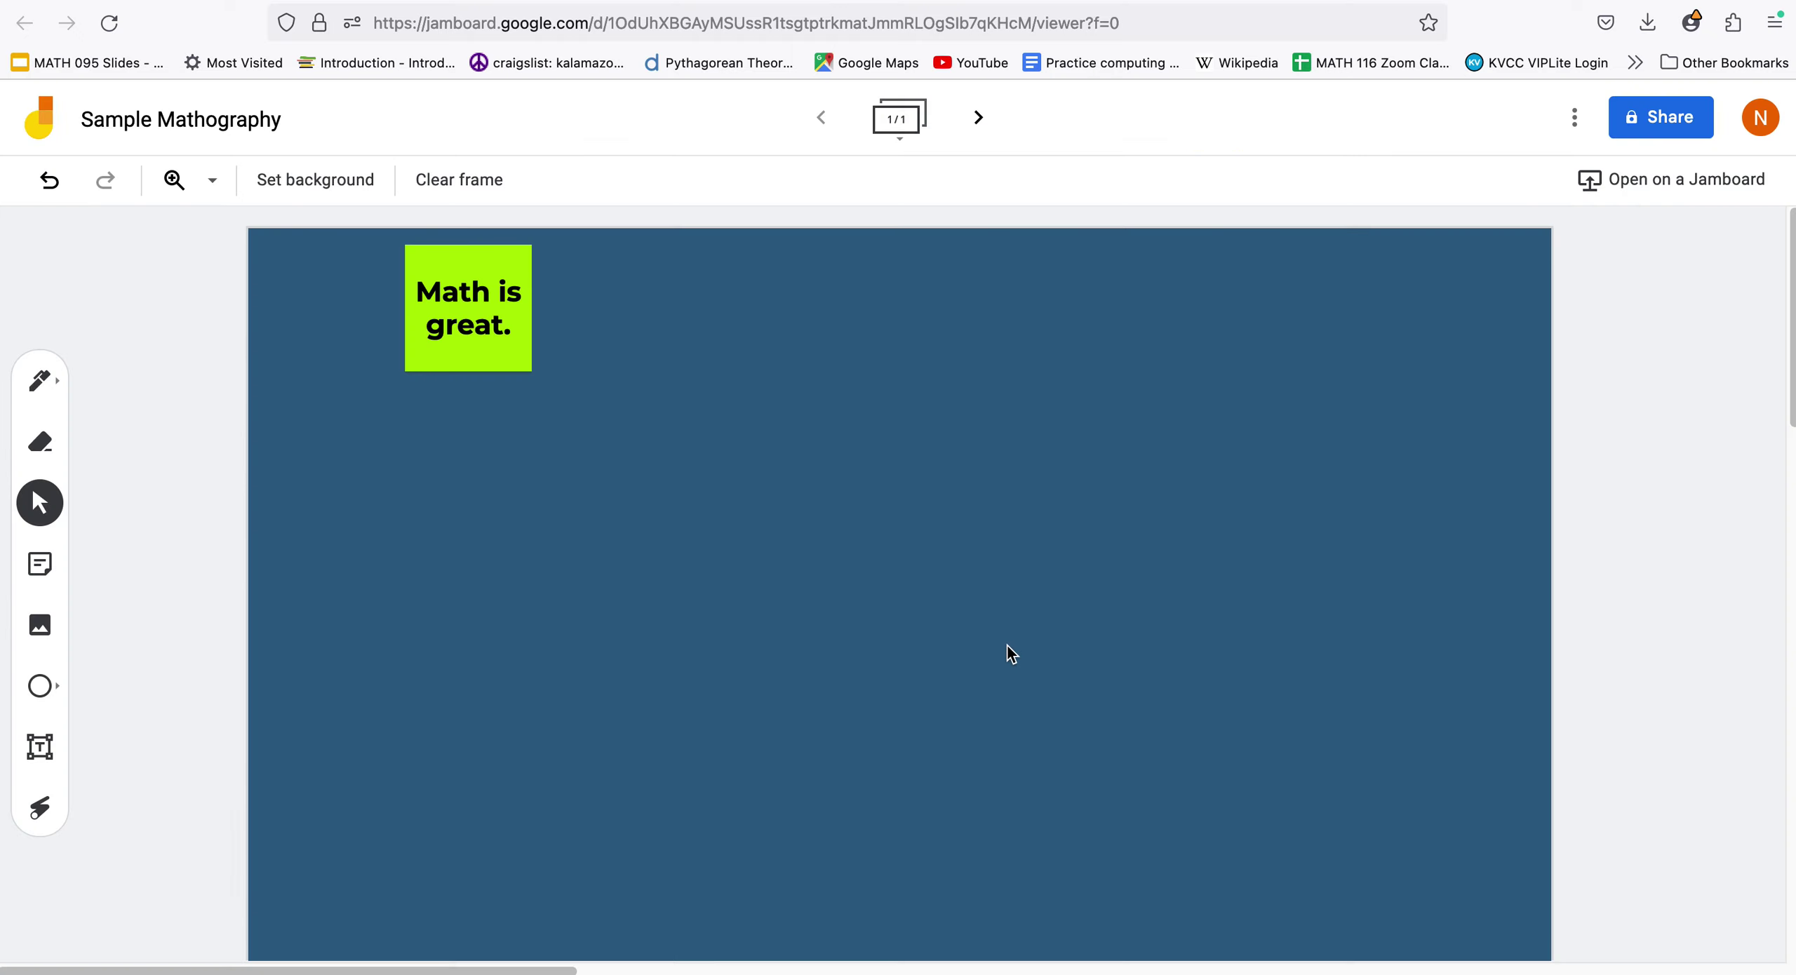
Enlarge the 'Math is great.' note, move it toward the frame's middle, and close the image picker unused
left_click(501, 357)
left_click_drag(532, 370, 690, 531)
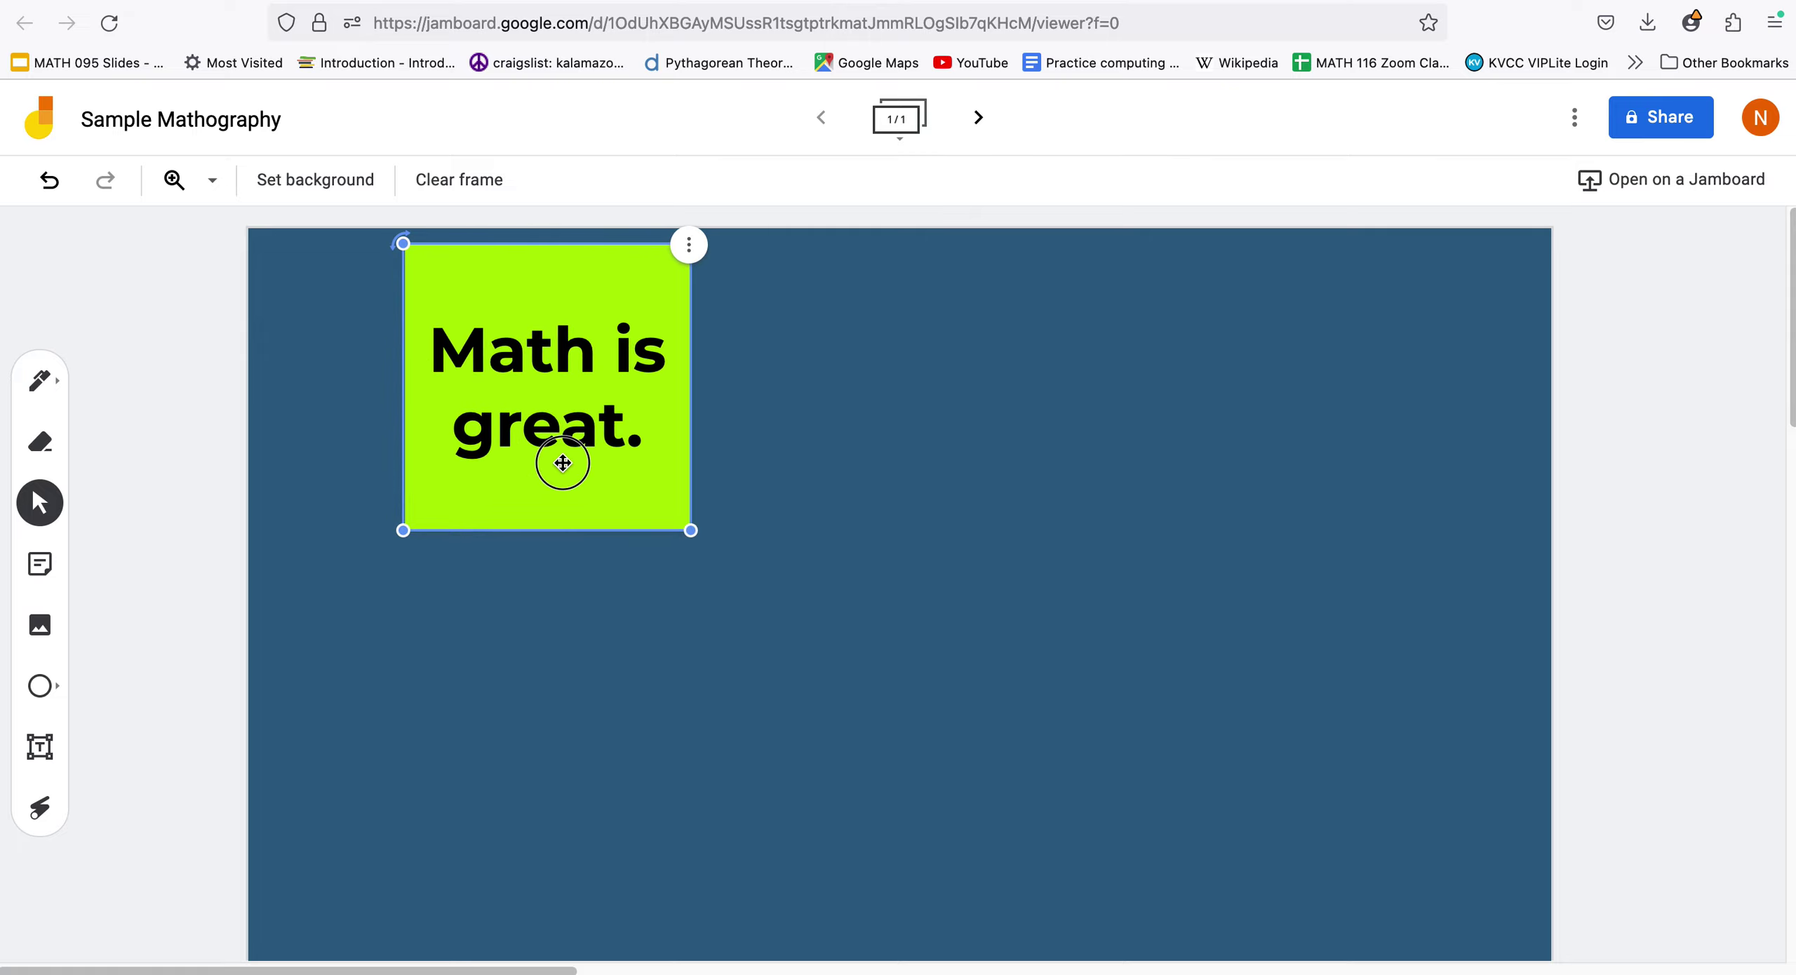
left_click_drag(563, 463, 661, 571)
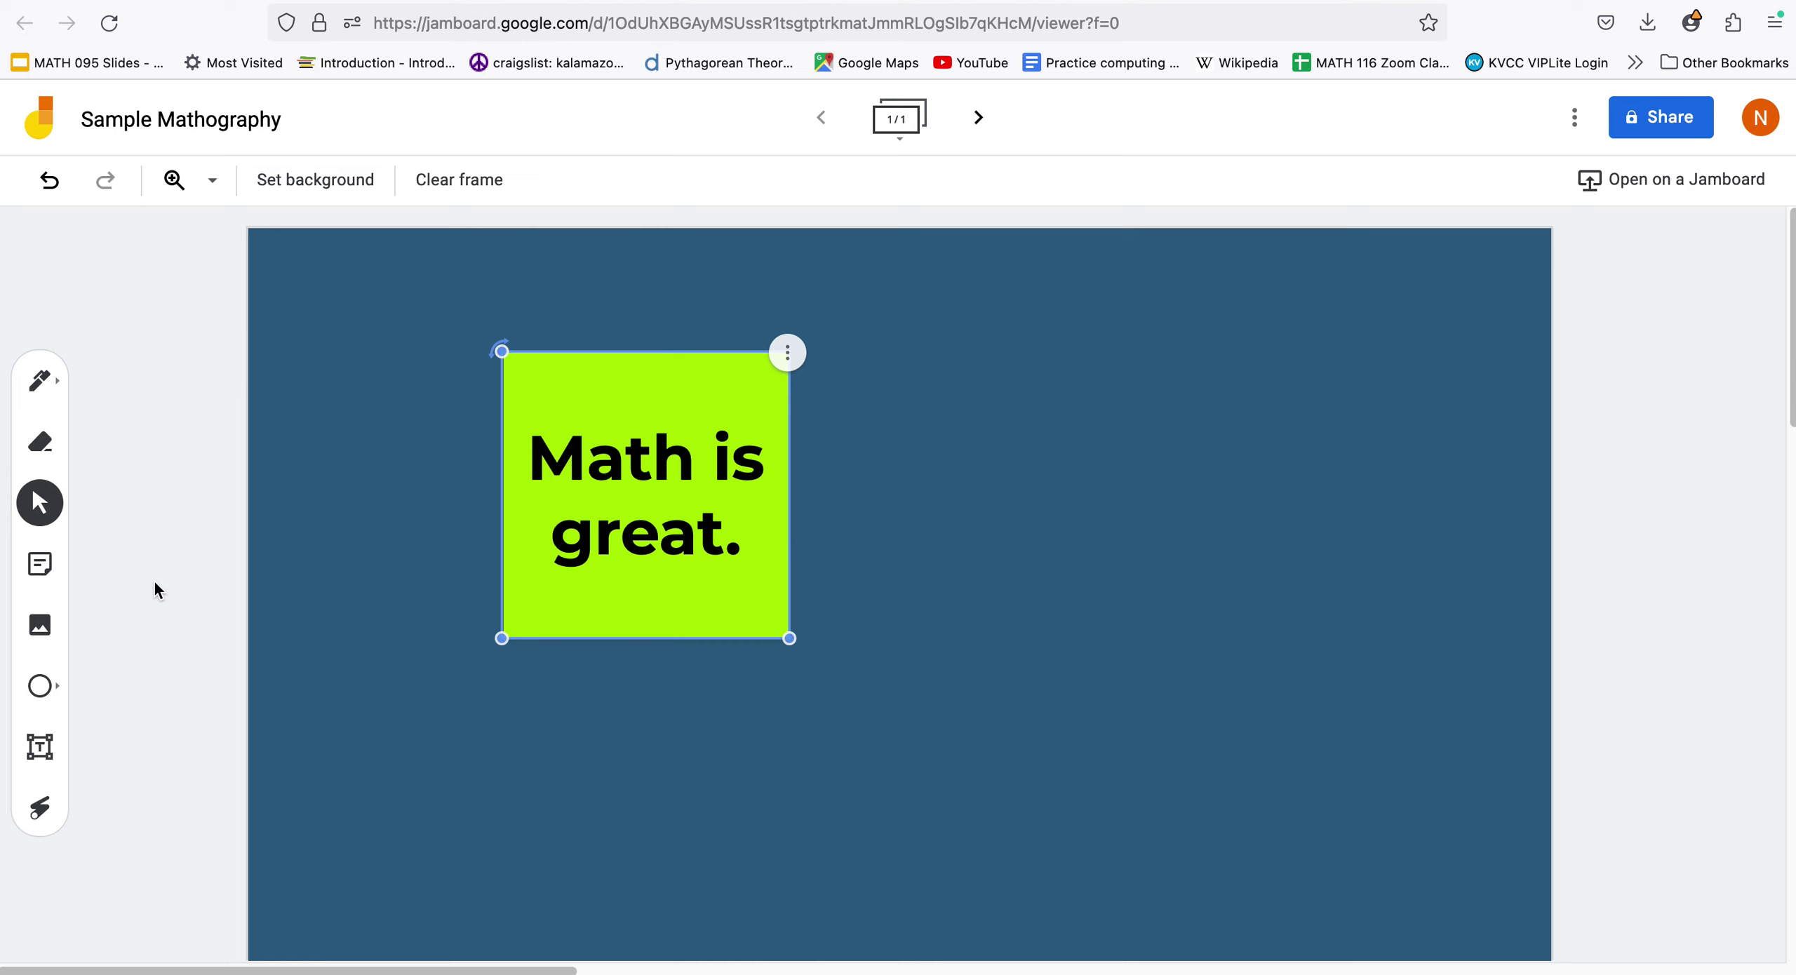
left_click(156, 589)
left_click(40, 625)
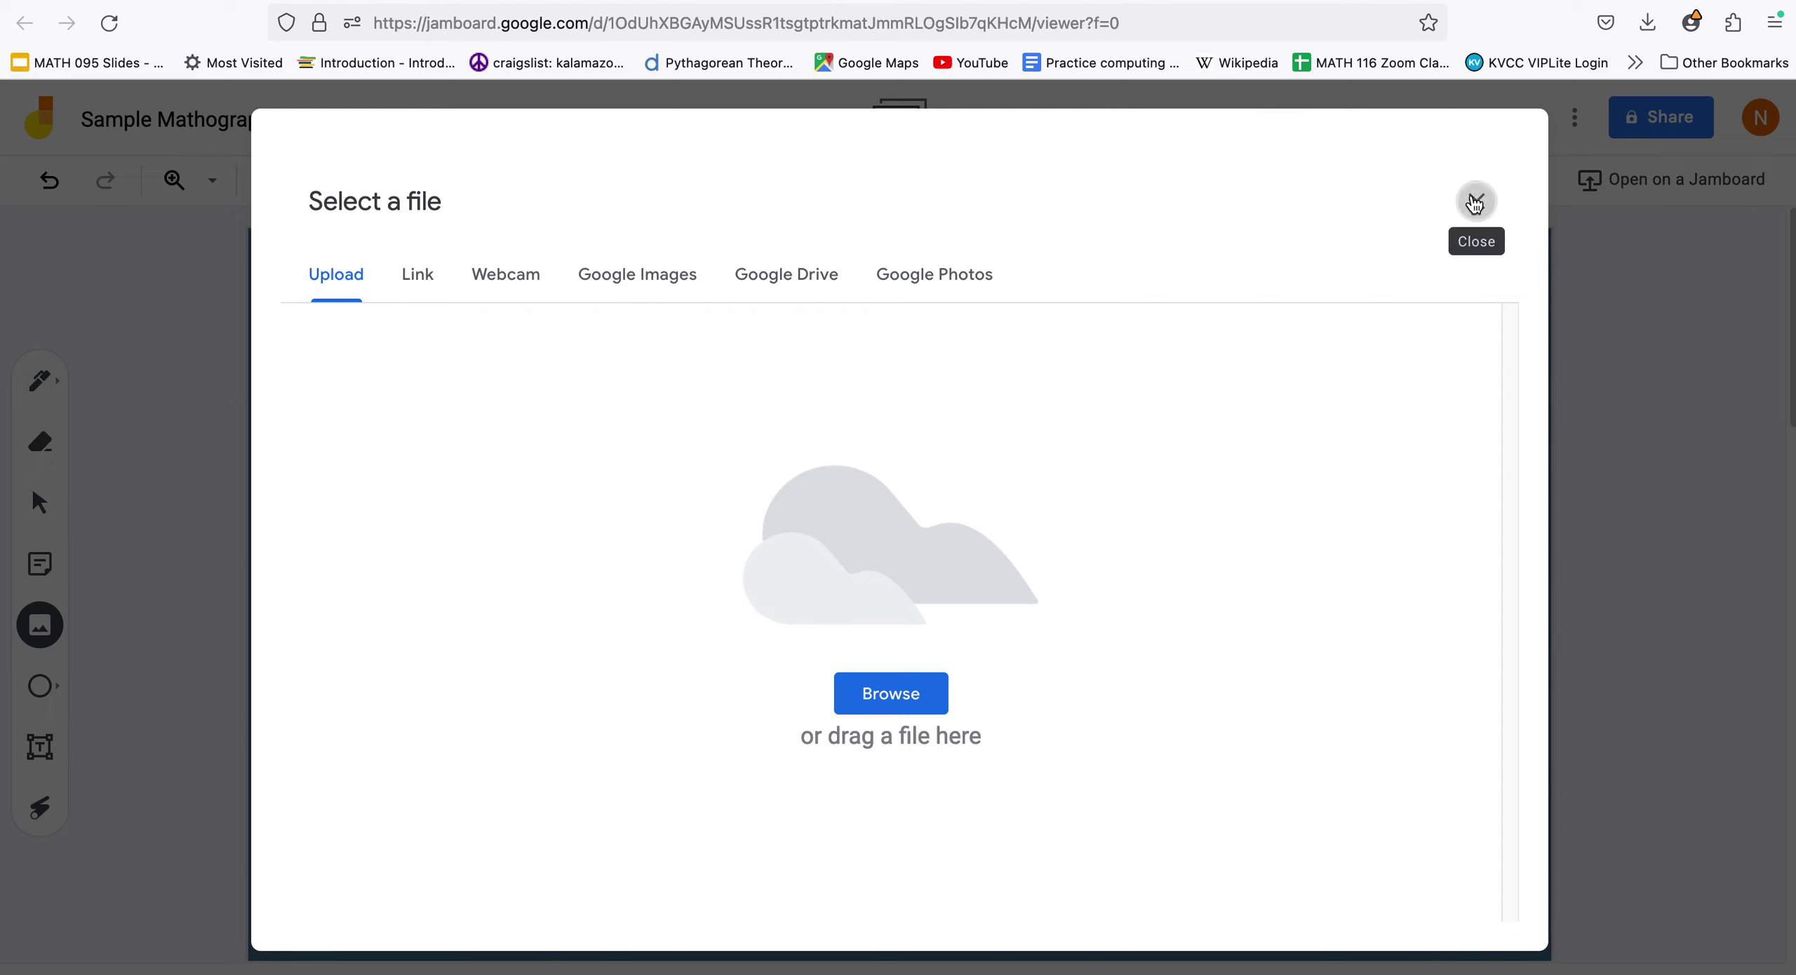
left_click(1474, 204)
Add an enlarged text box containing the student's name to the right of the sticky note
left_click(40, 748)
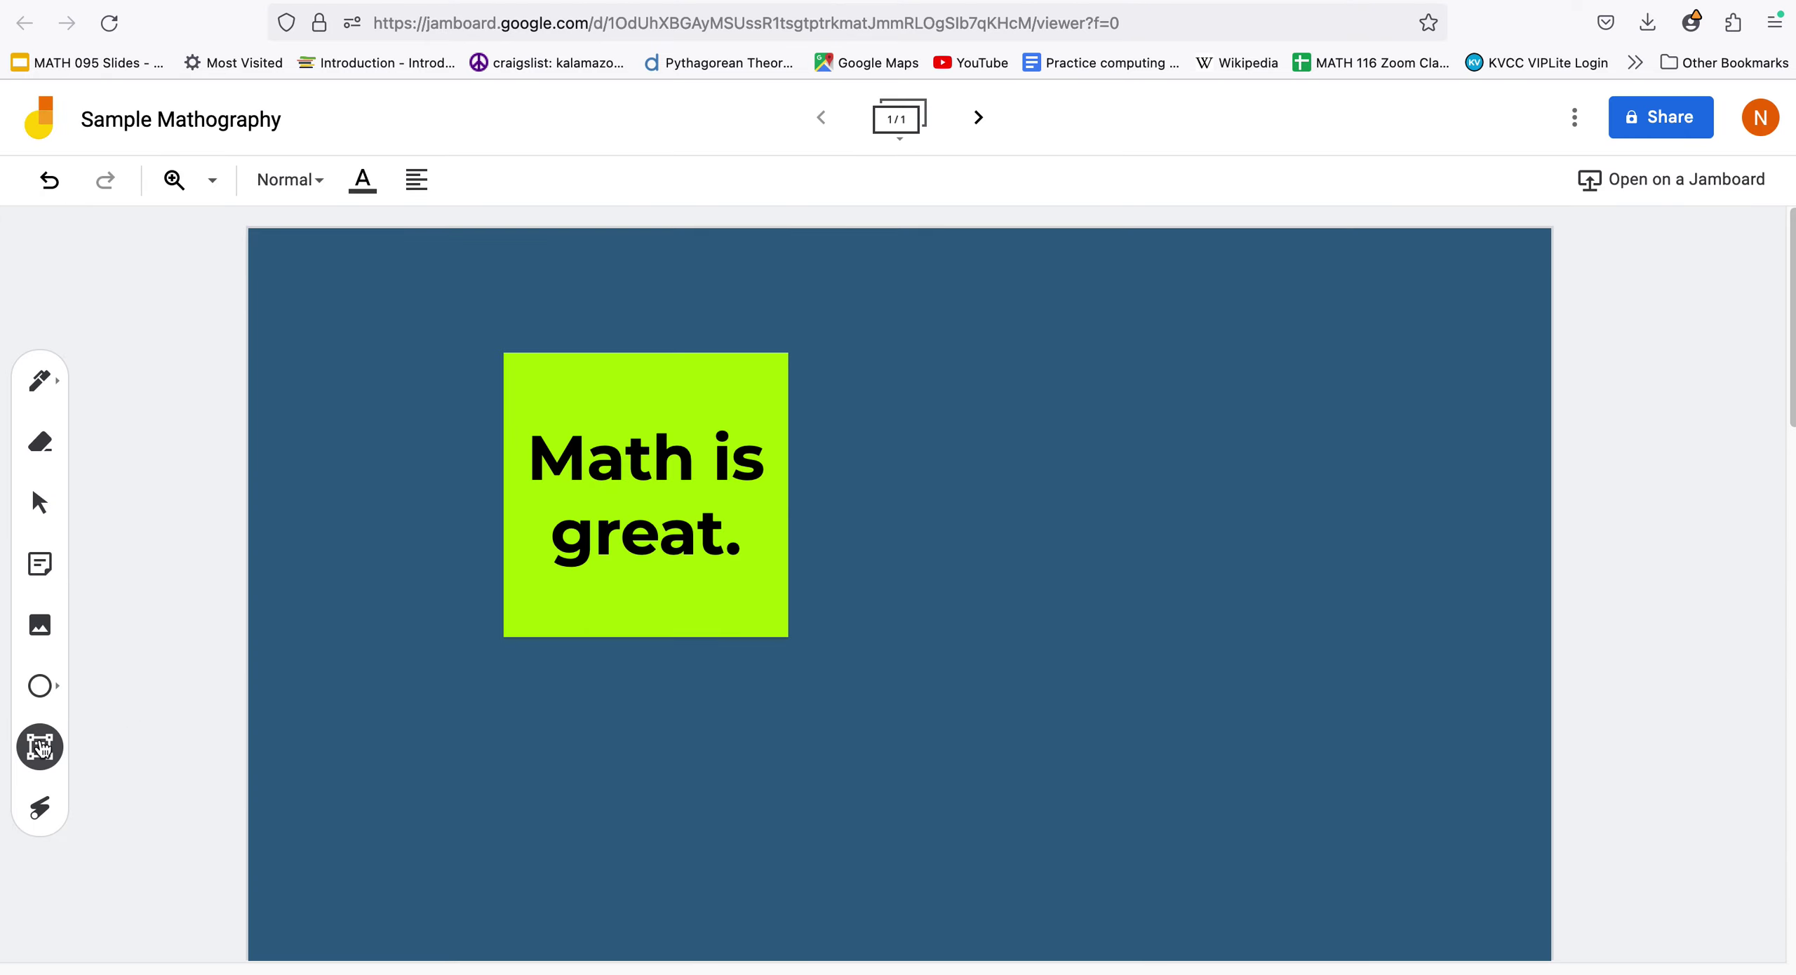
left_click(858, 539)
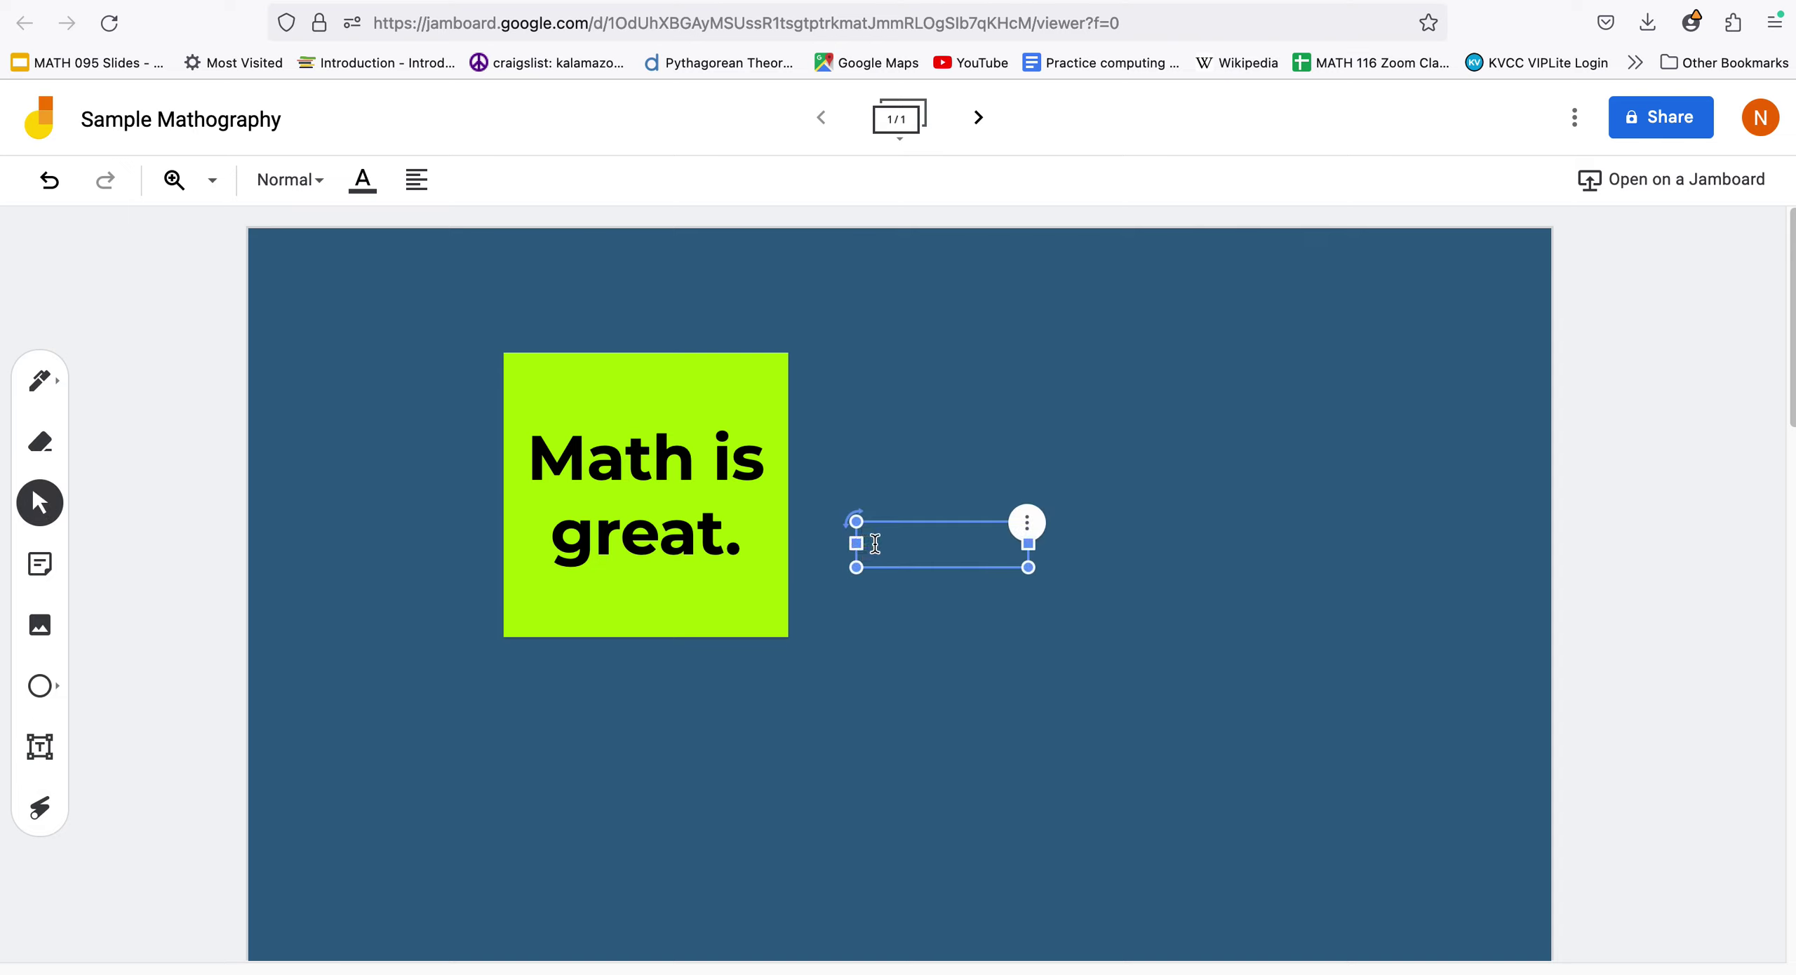
left_click_drag(1028, 567, 1082, 681)
left_click(1011, 586)
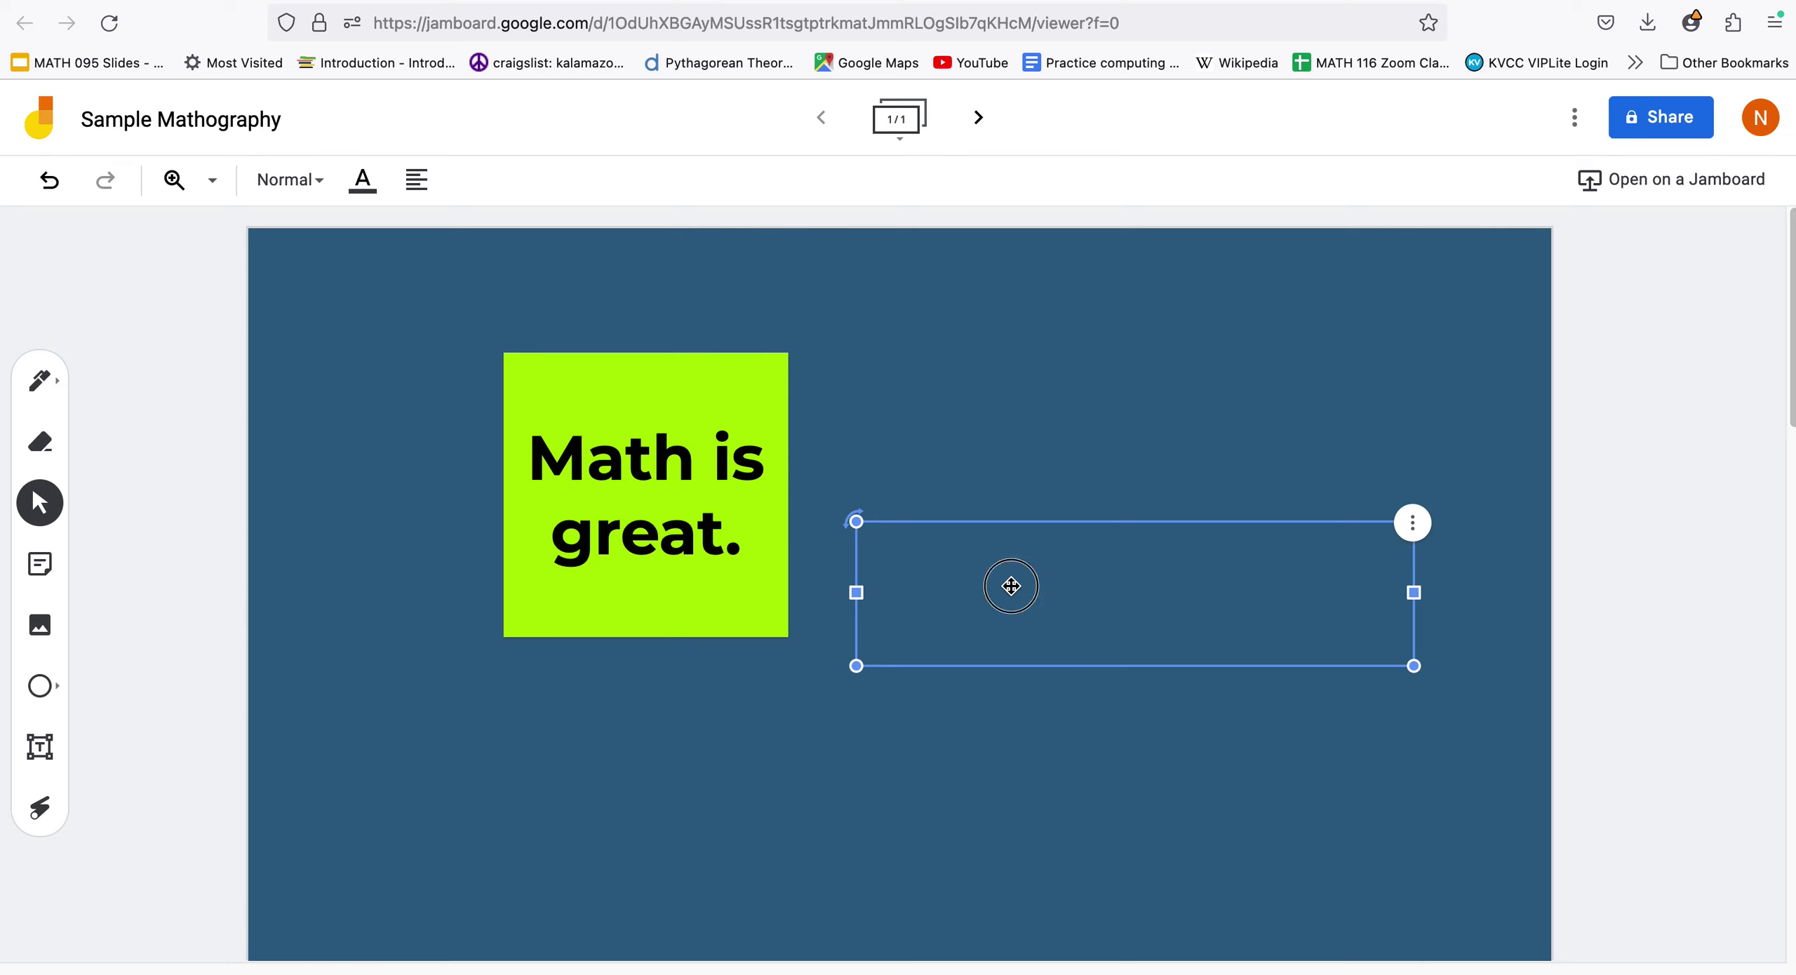
type("Nicole N.")
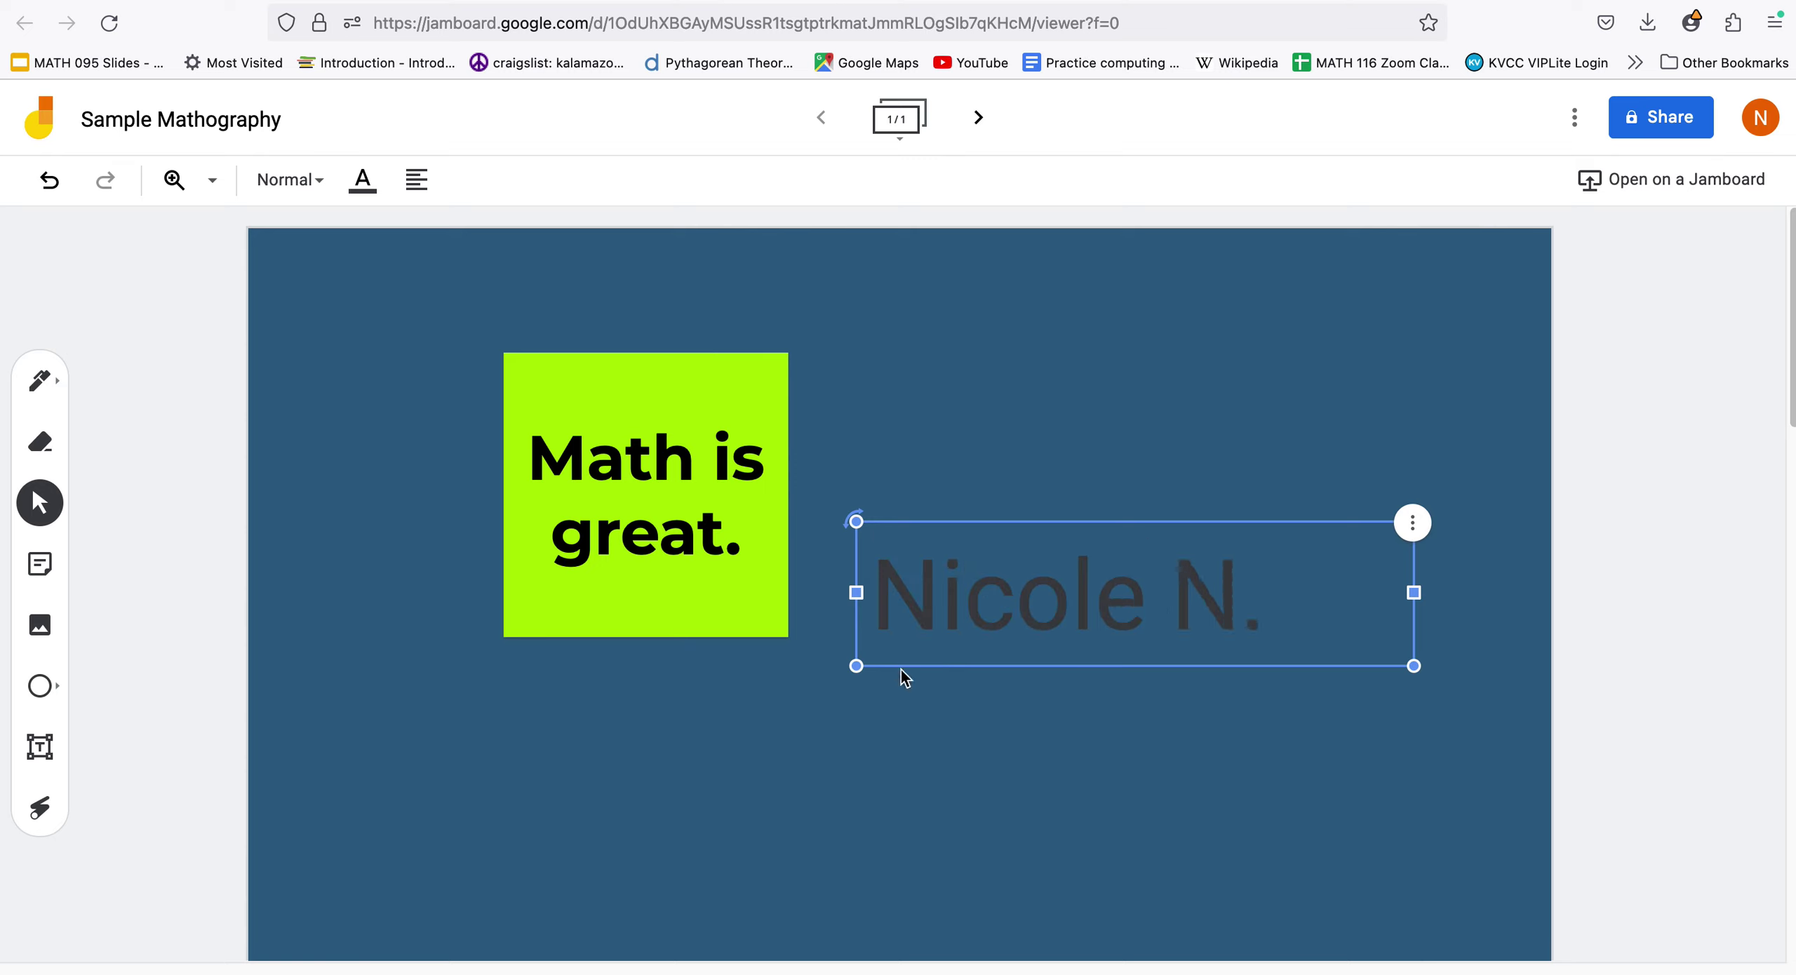
left_click(918, 749)
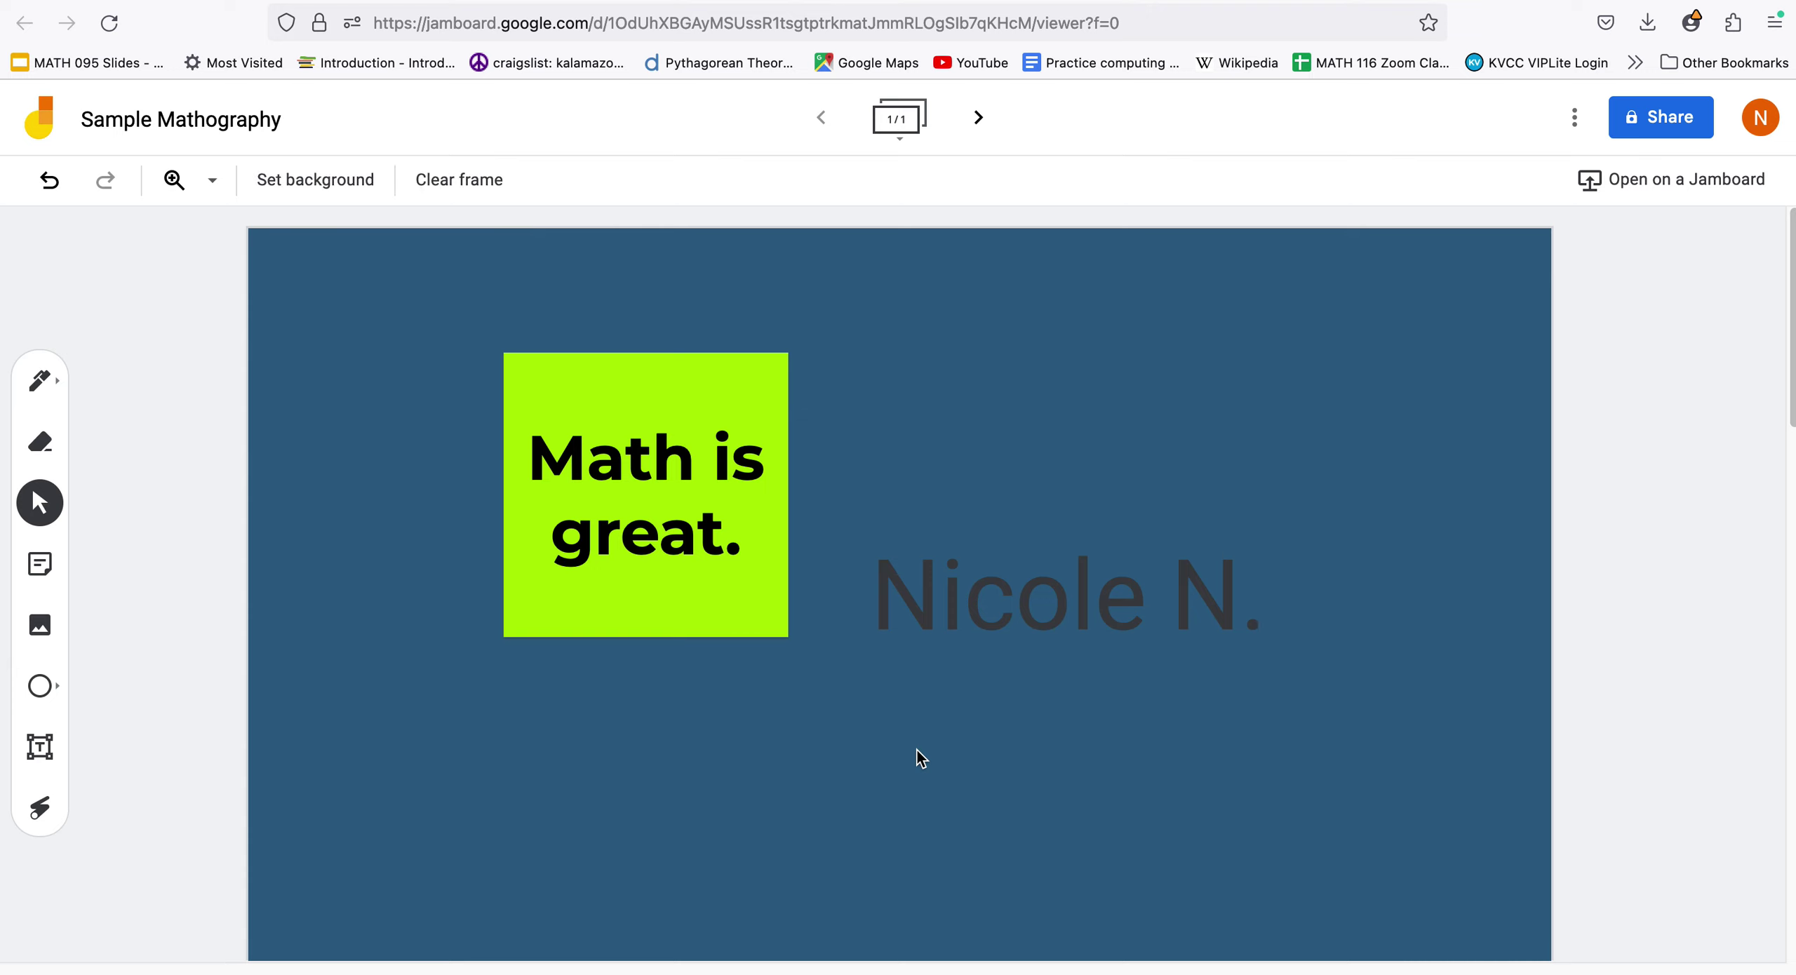
Draw a looped pen line above the name and add a blank second frame
left_click(40, 380)
mouse_move(922, 341)
left_mouse_down()
mouse_move(1000, 404)
mouse_move(1114, 434)
mouse_move(1205, 420)
mouse_move(1347, 305)
left_mouse_up()
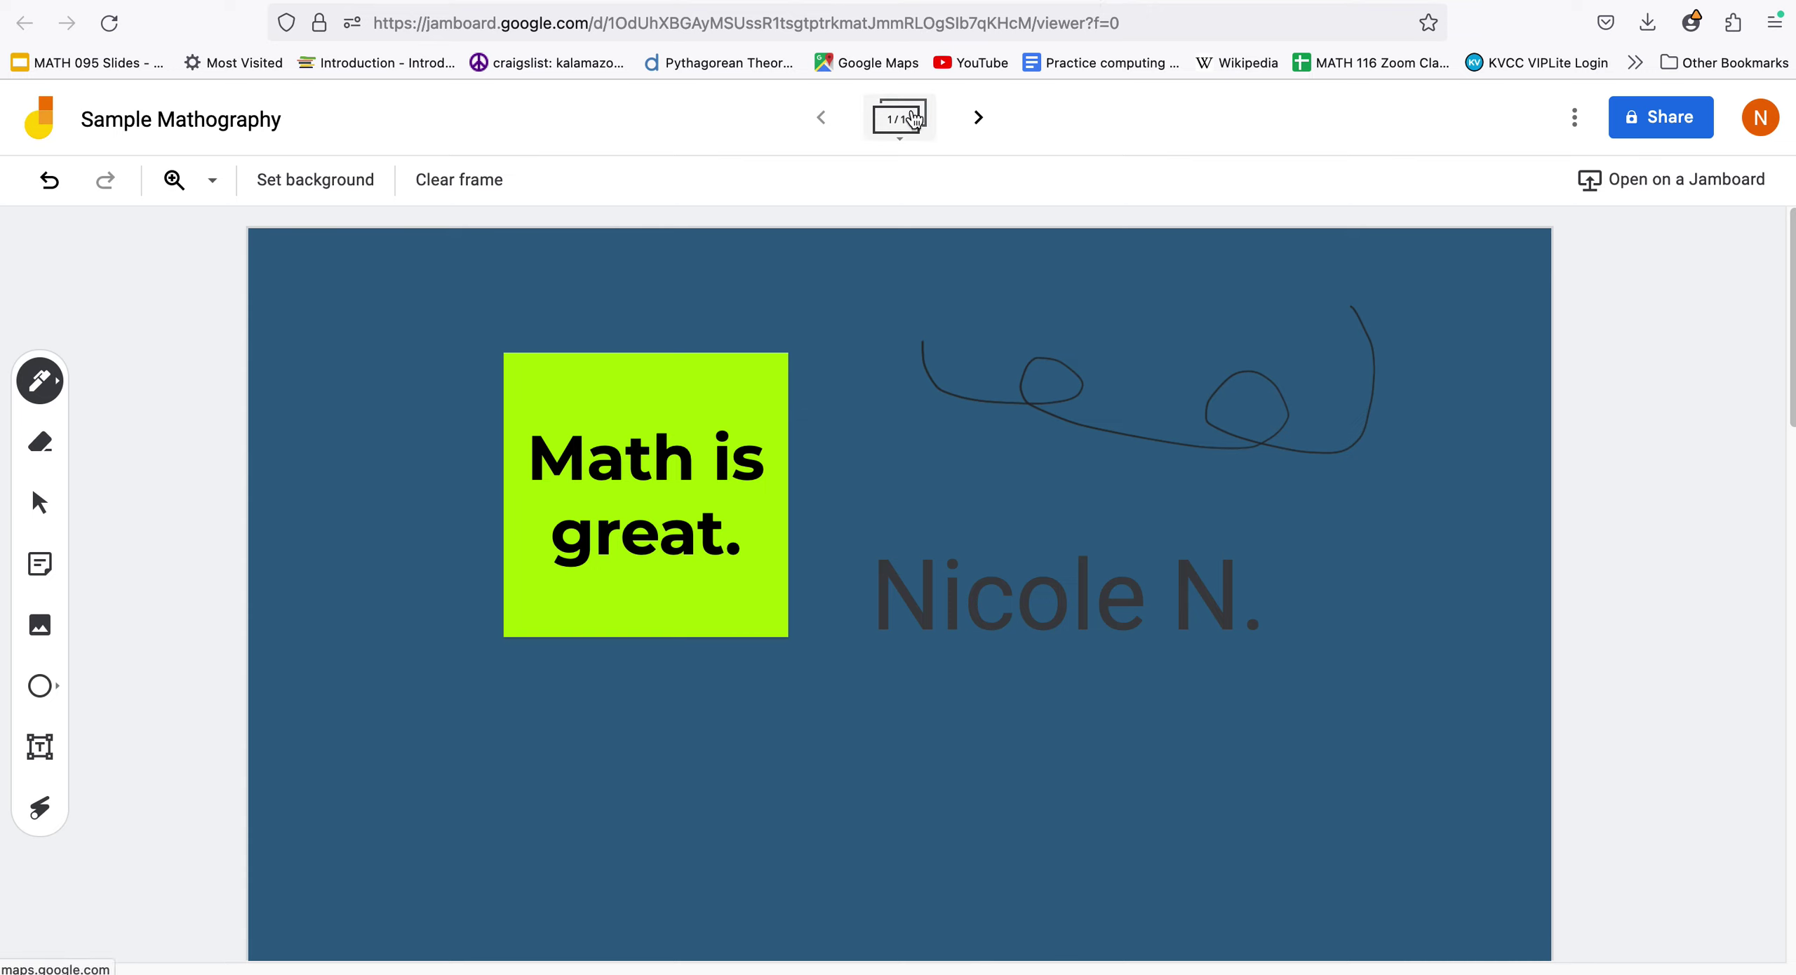
left_click(976, 119)
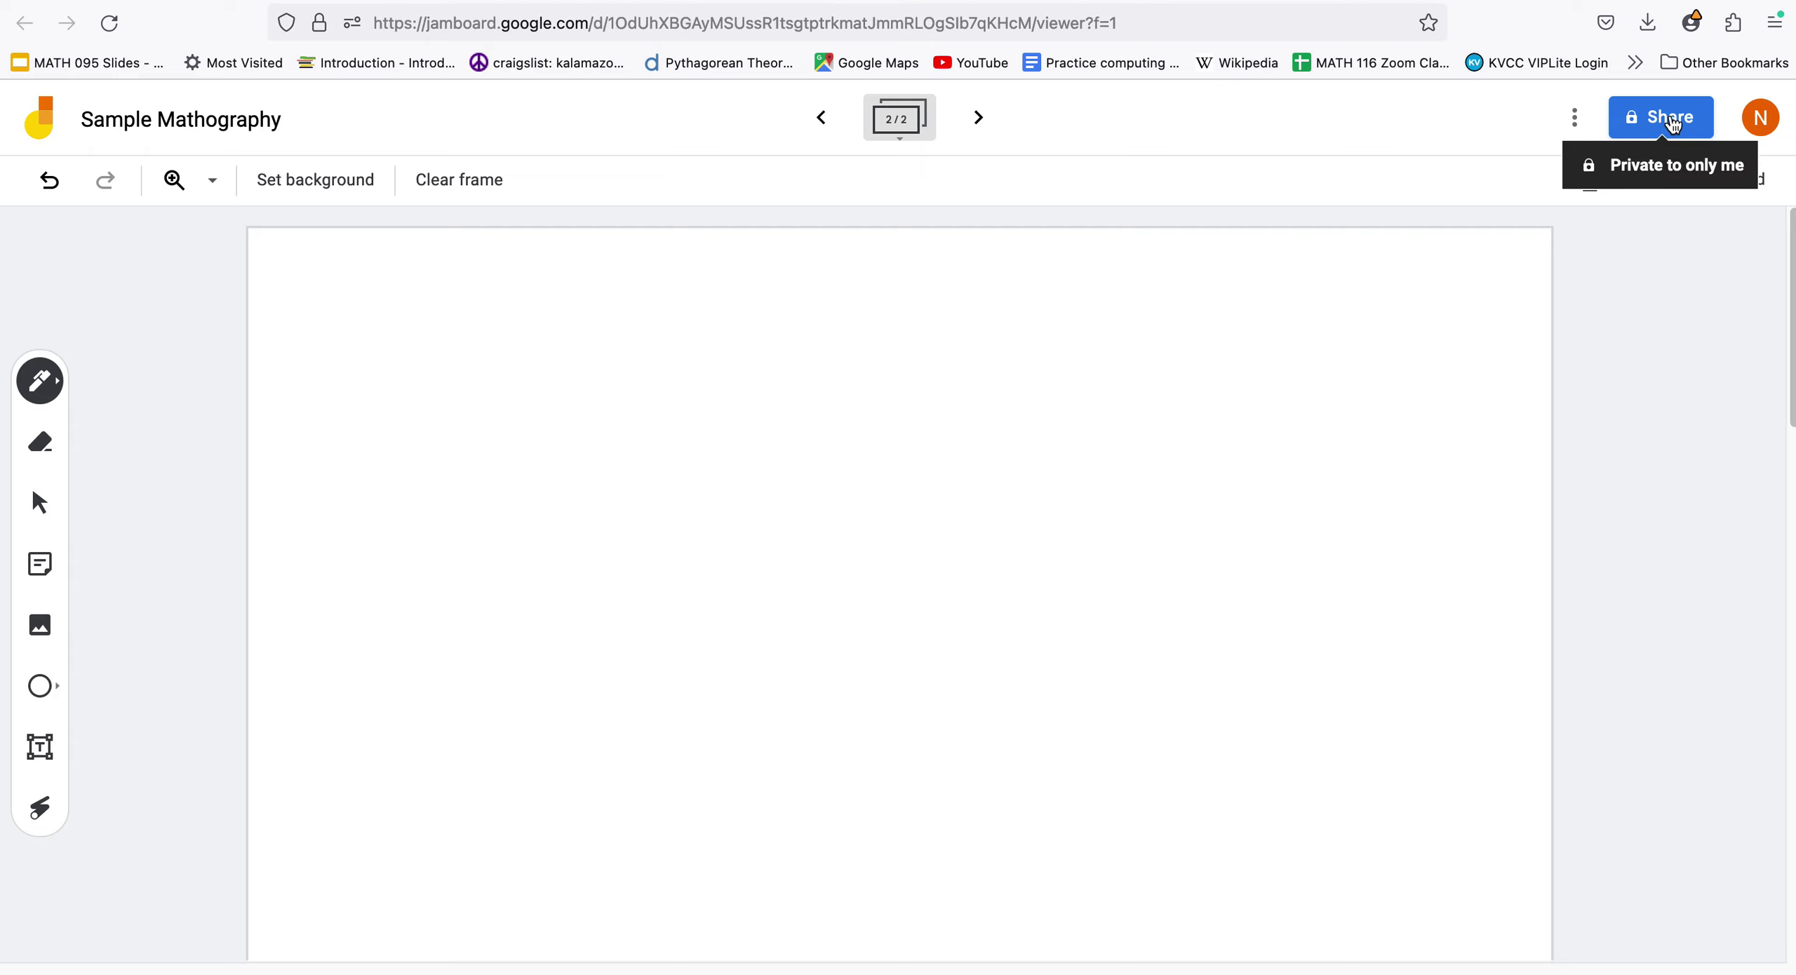
Temporarily allow anyone with the link, copy the jam's link, then restore Restricted access
left_click(1672, 123)
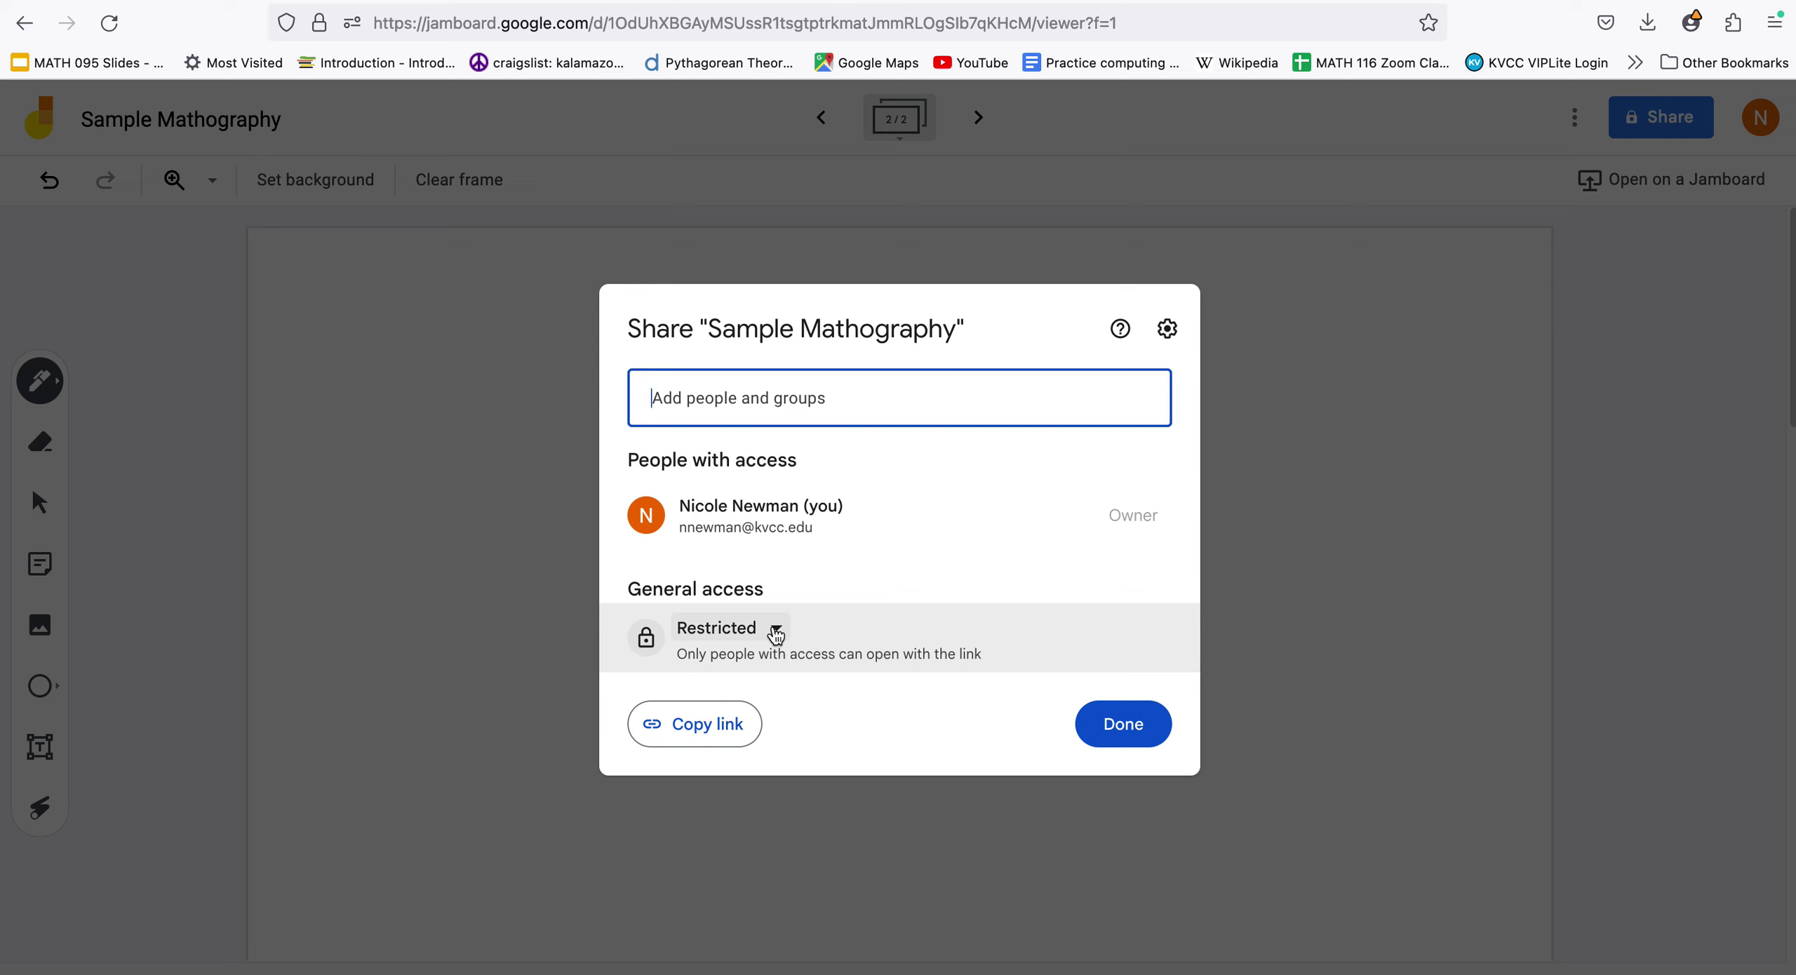
left_click(779, 629)
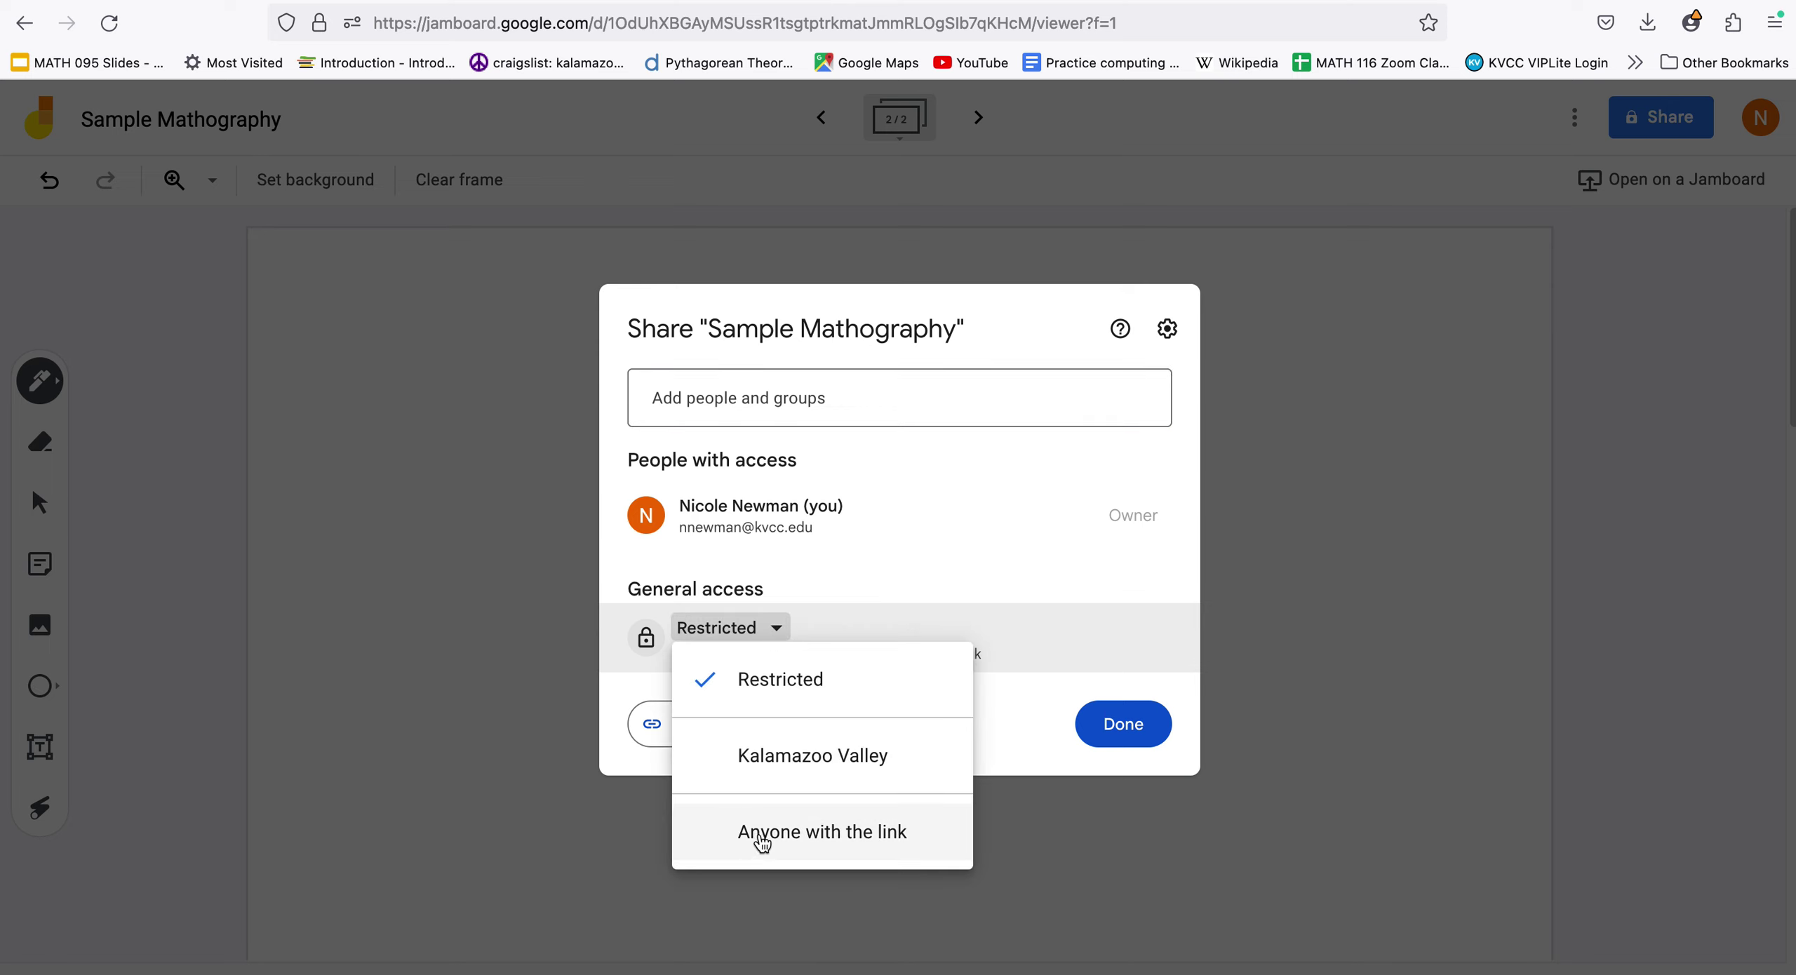
left_click(763, 840)
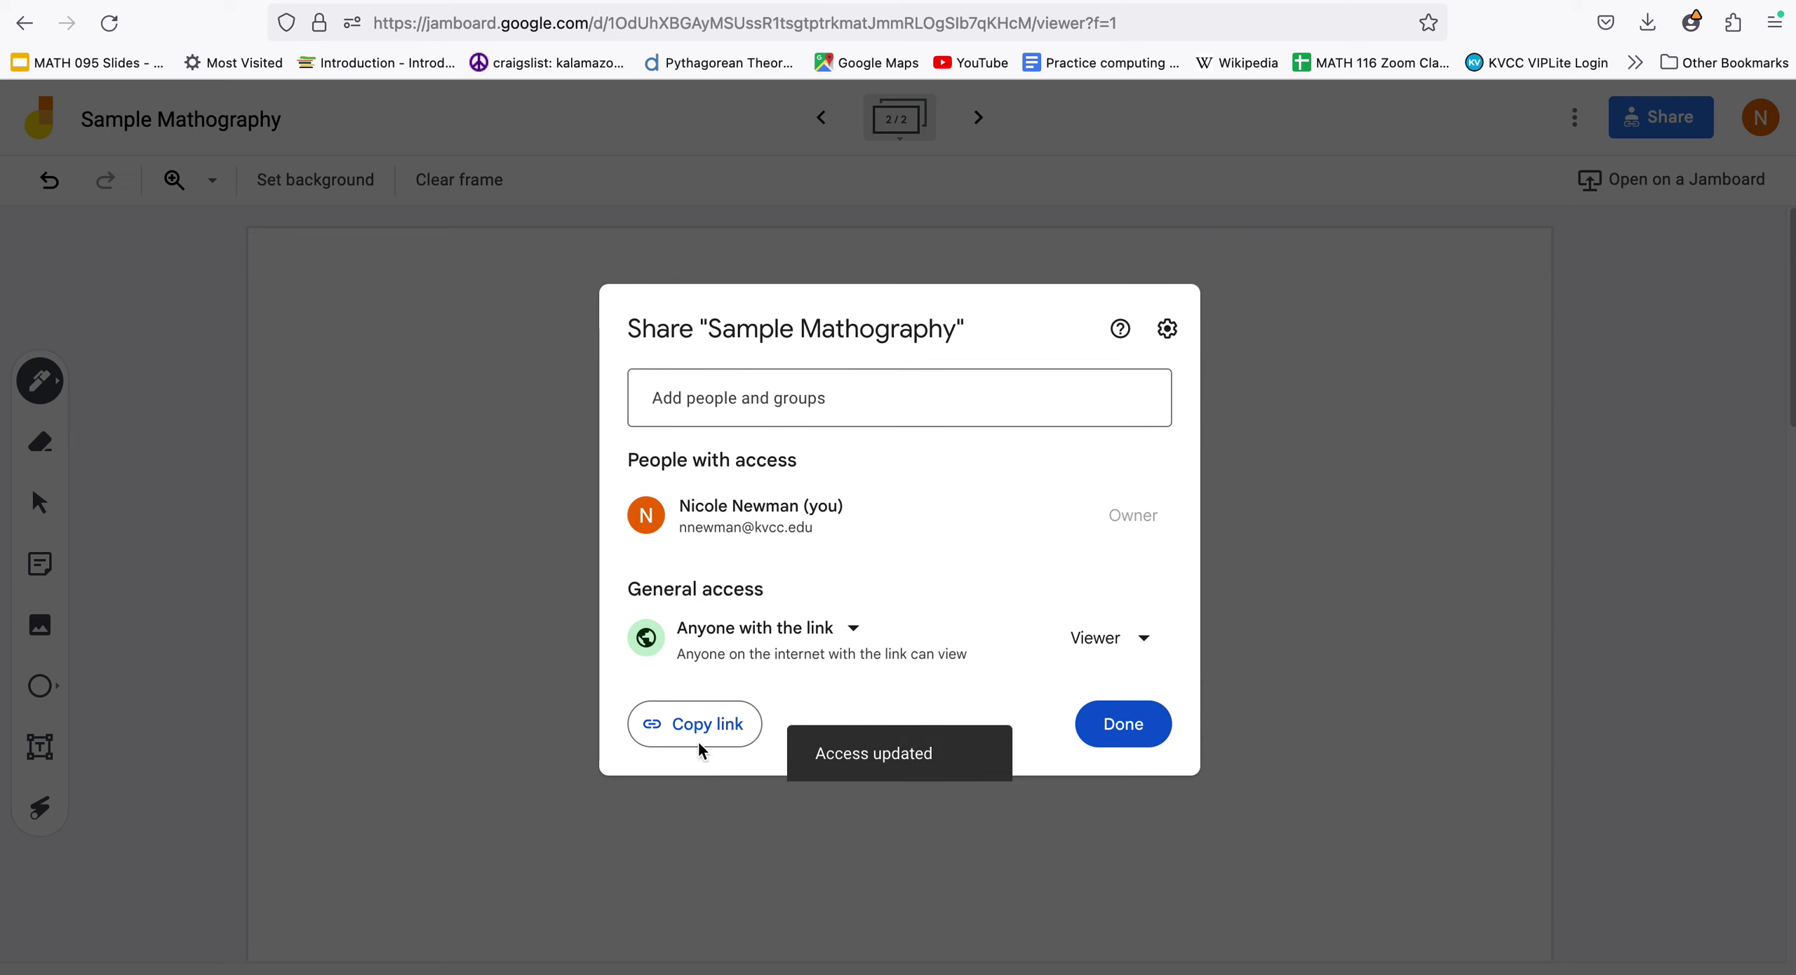
left_click(691, 730)
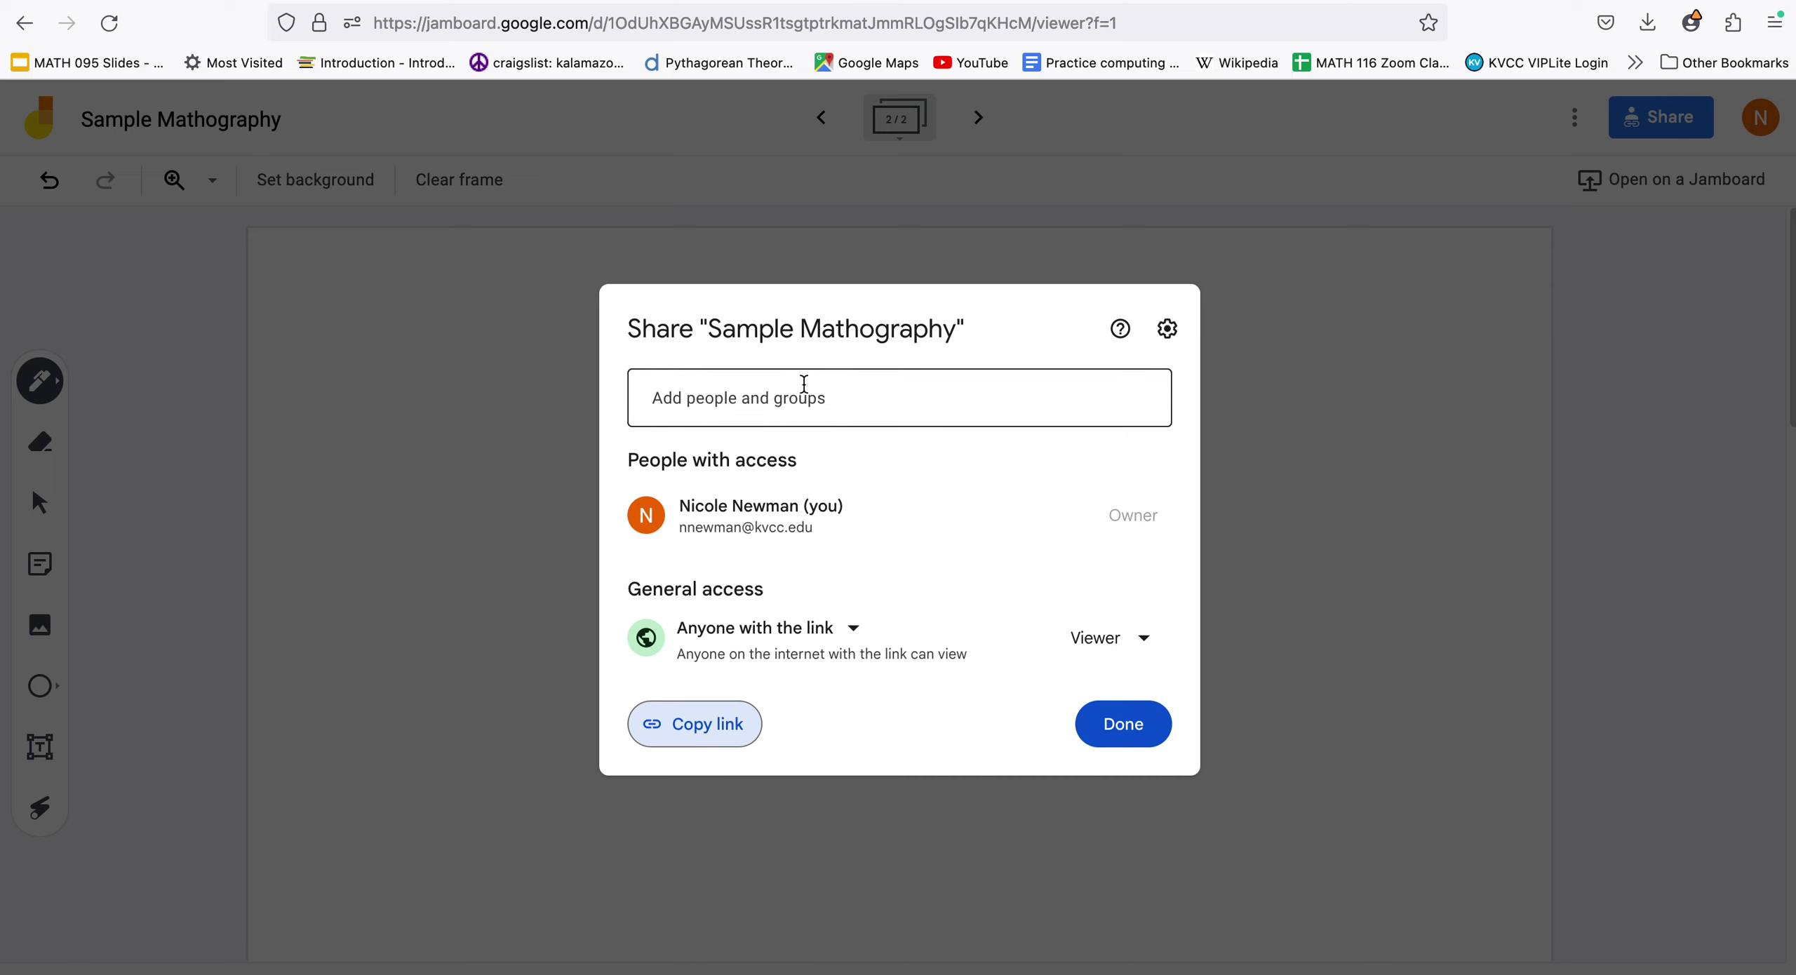
left_click(844, 635)
left_click(832, 684)
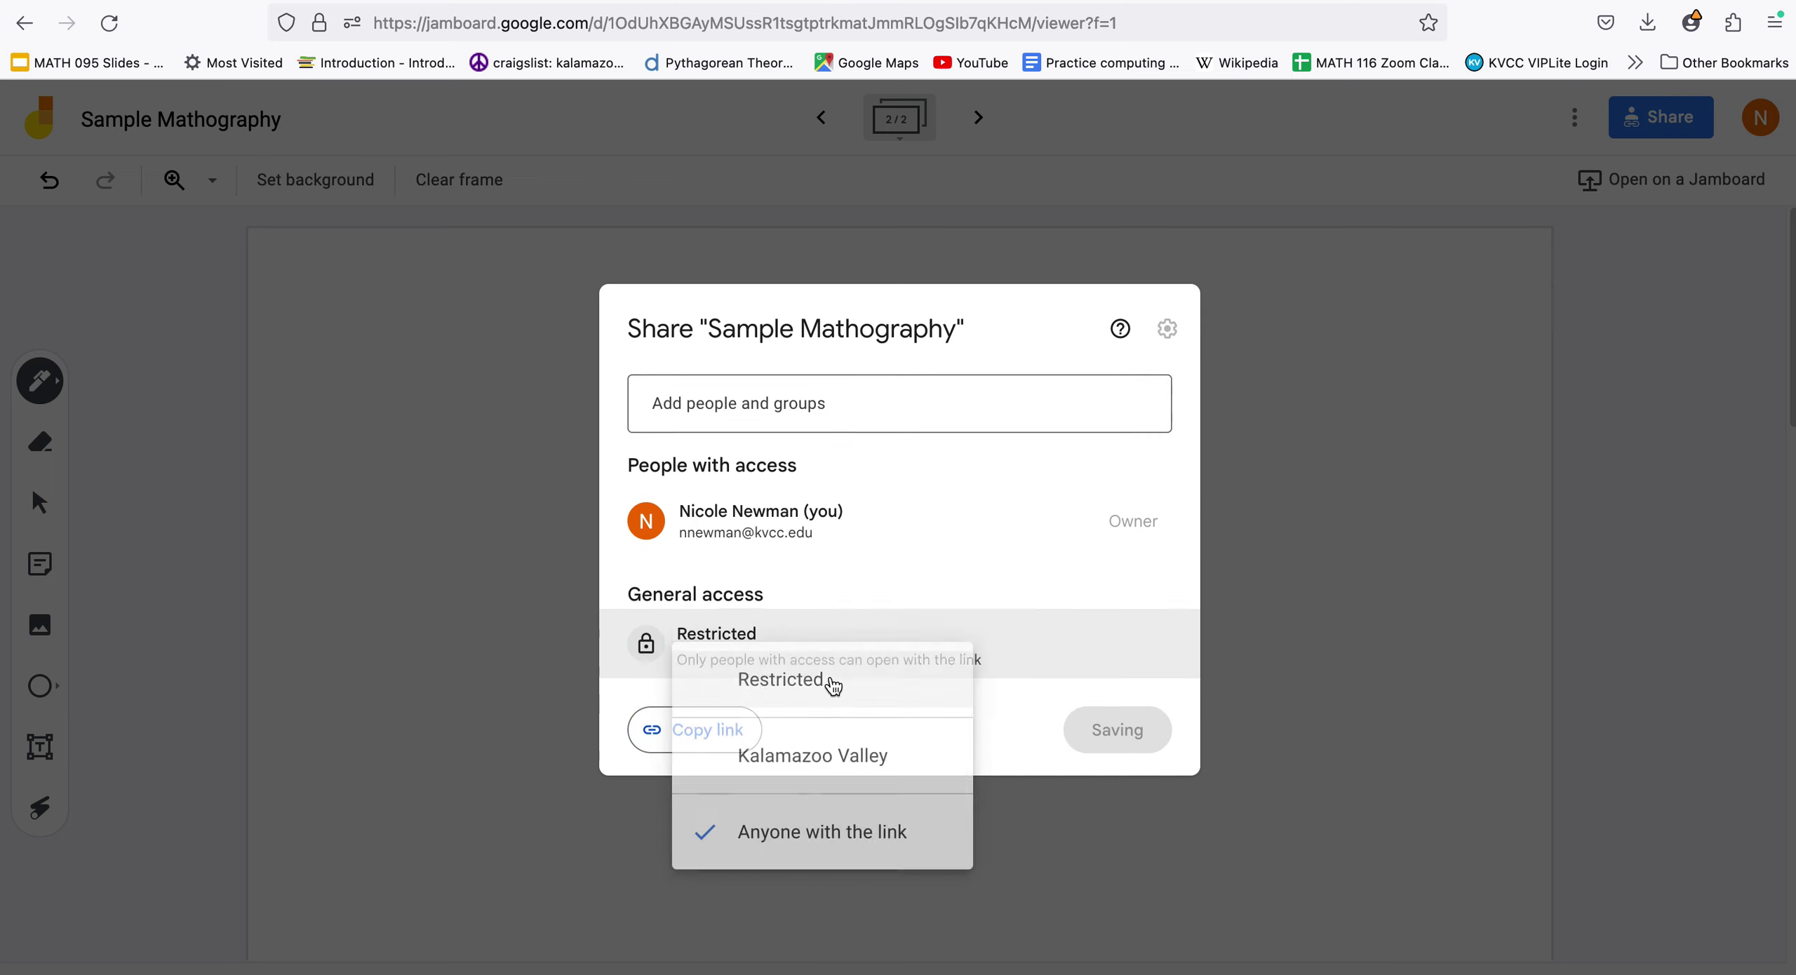
Add the instructor's e-mail as an editor, copy the board link, and return to Google Drive
left_click(805, 390)
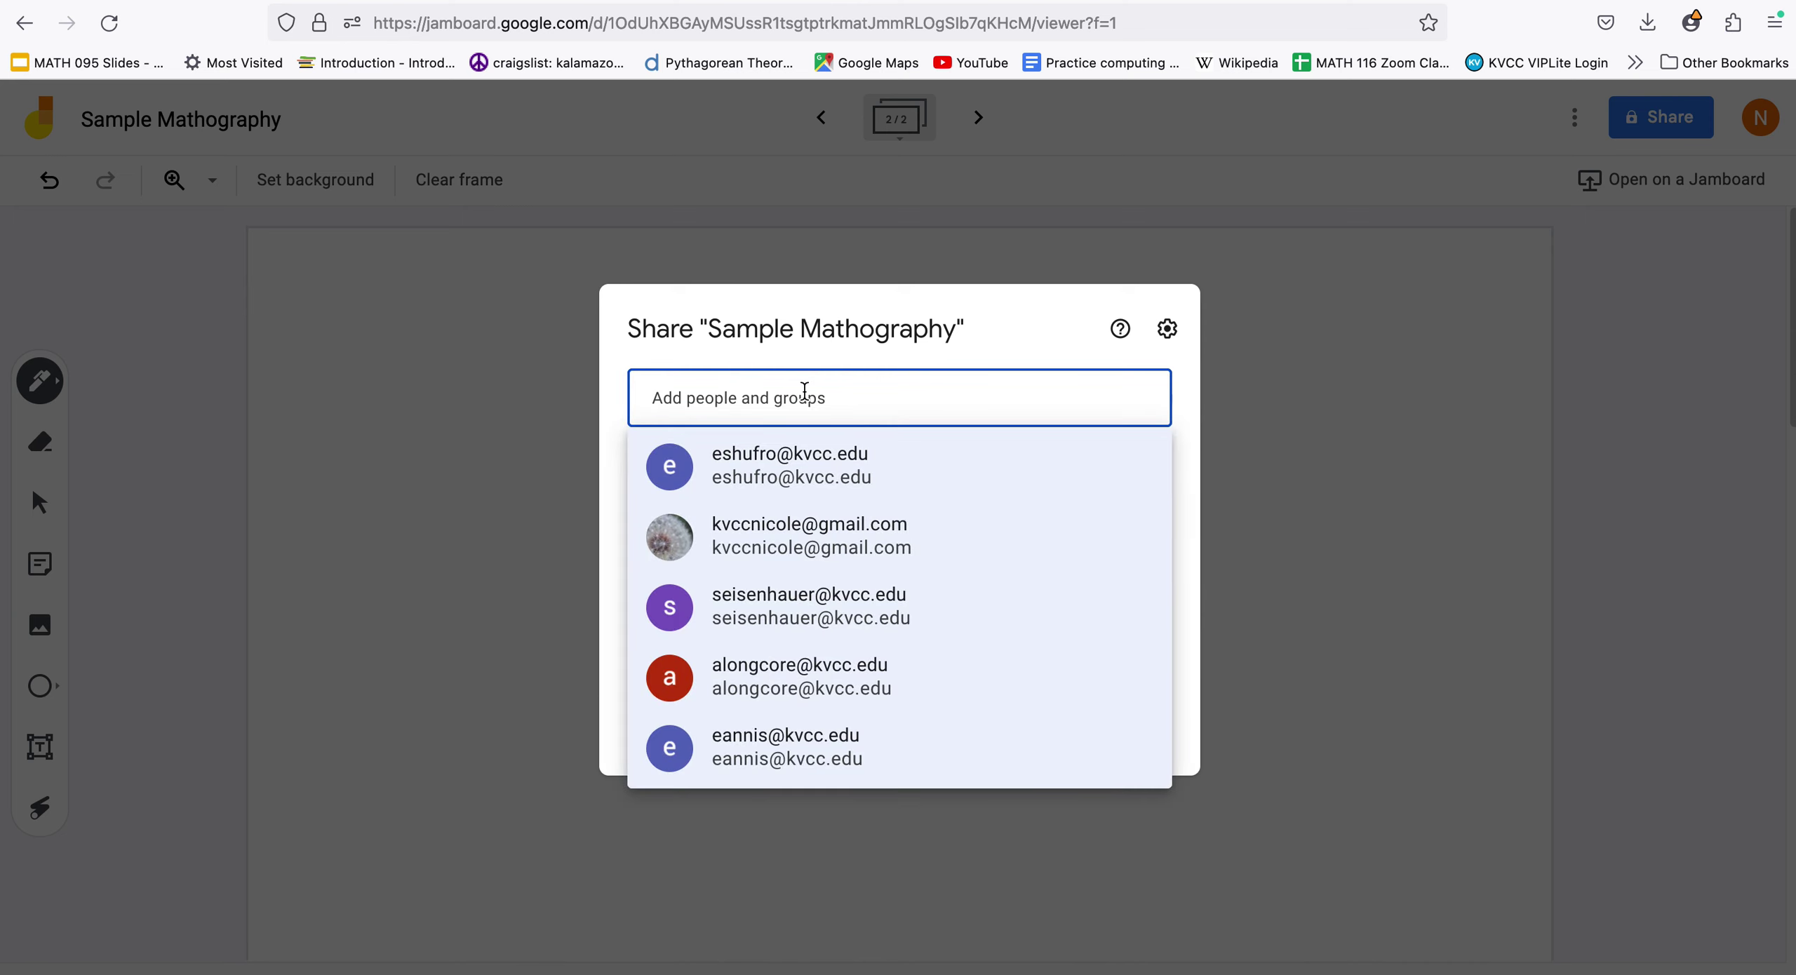
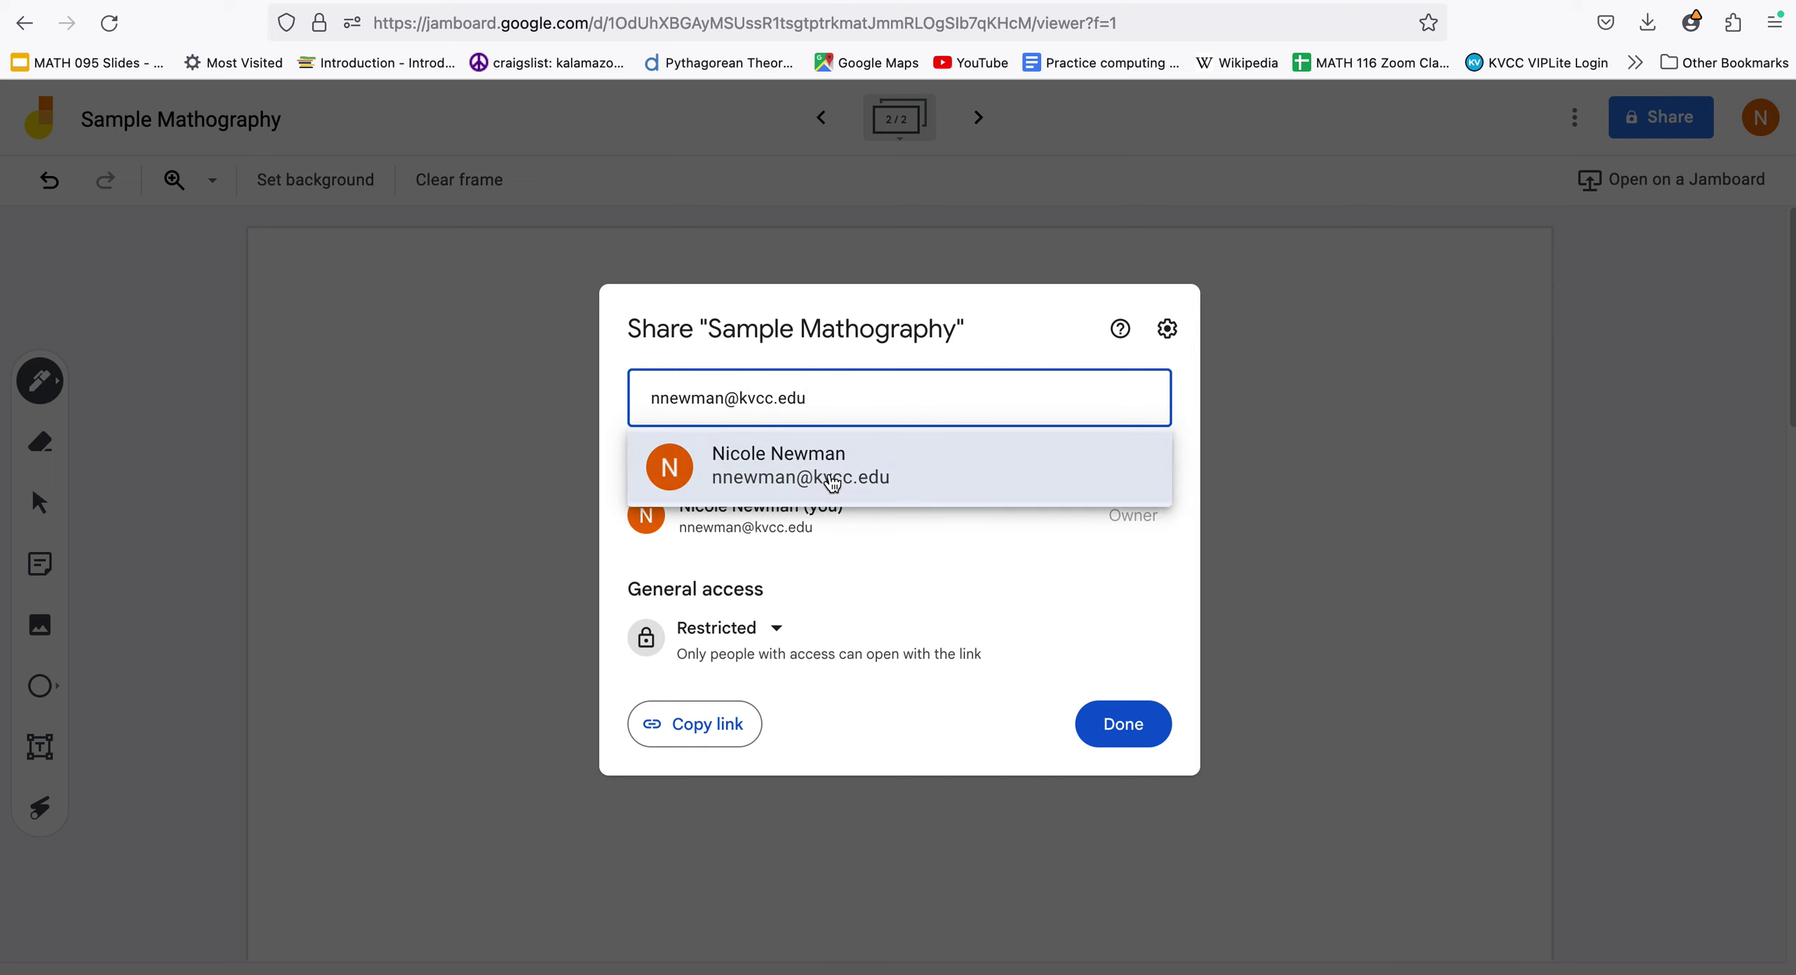
left_click(833, 483)
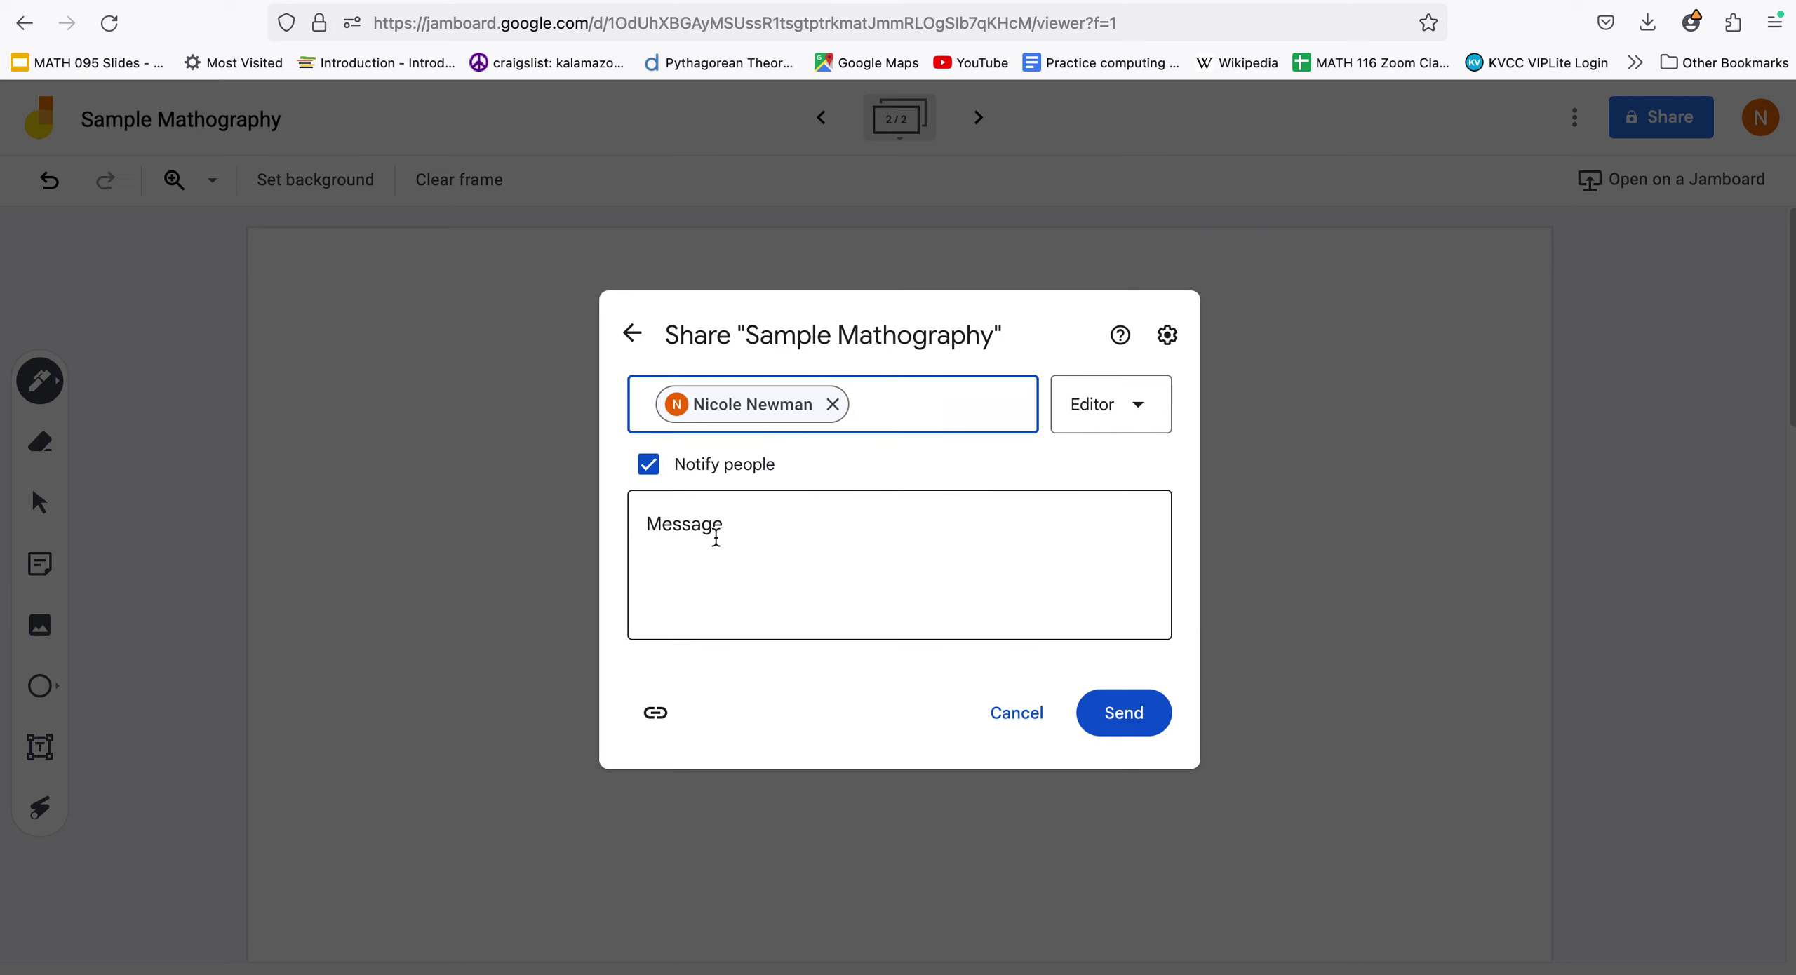
left_click(716, 538)
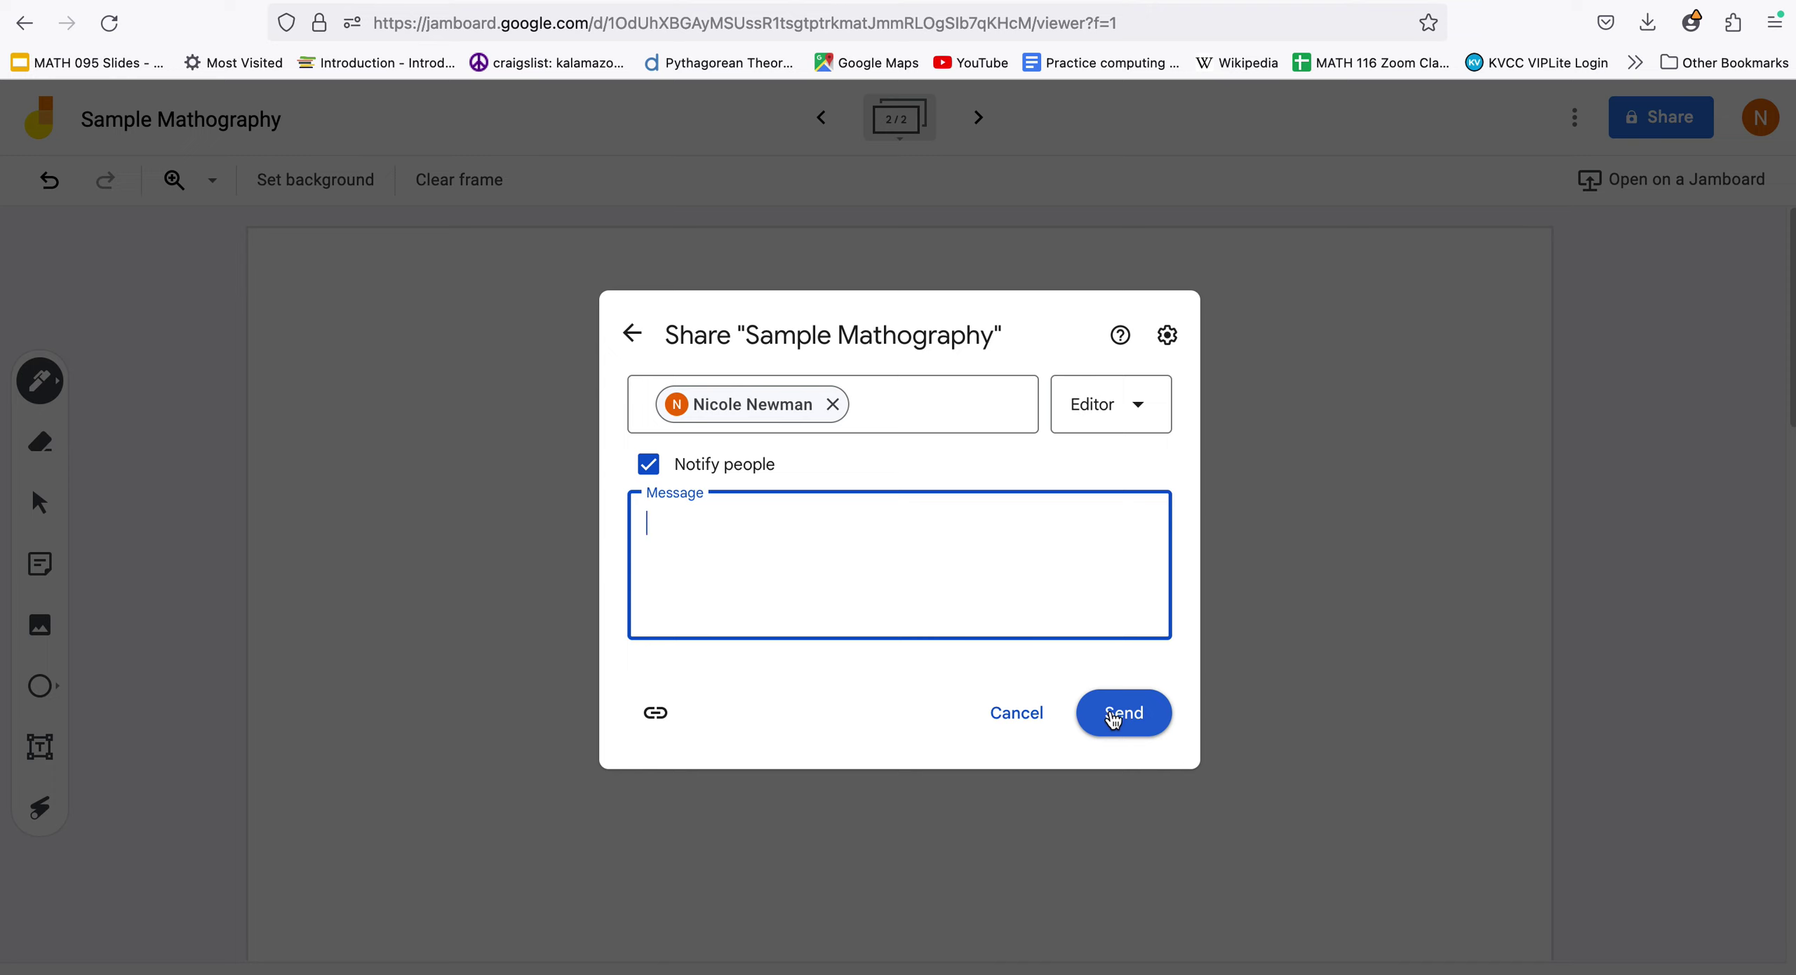
left_click(655, 714)
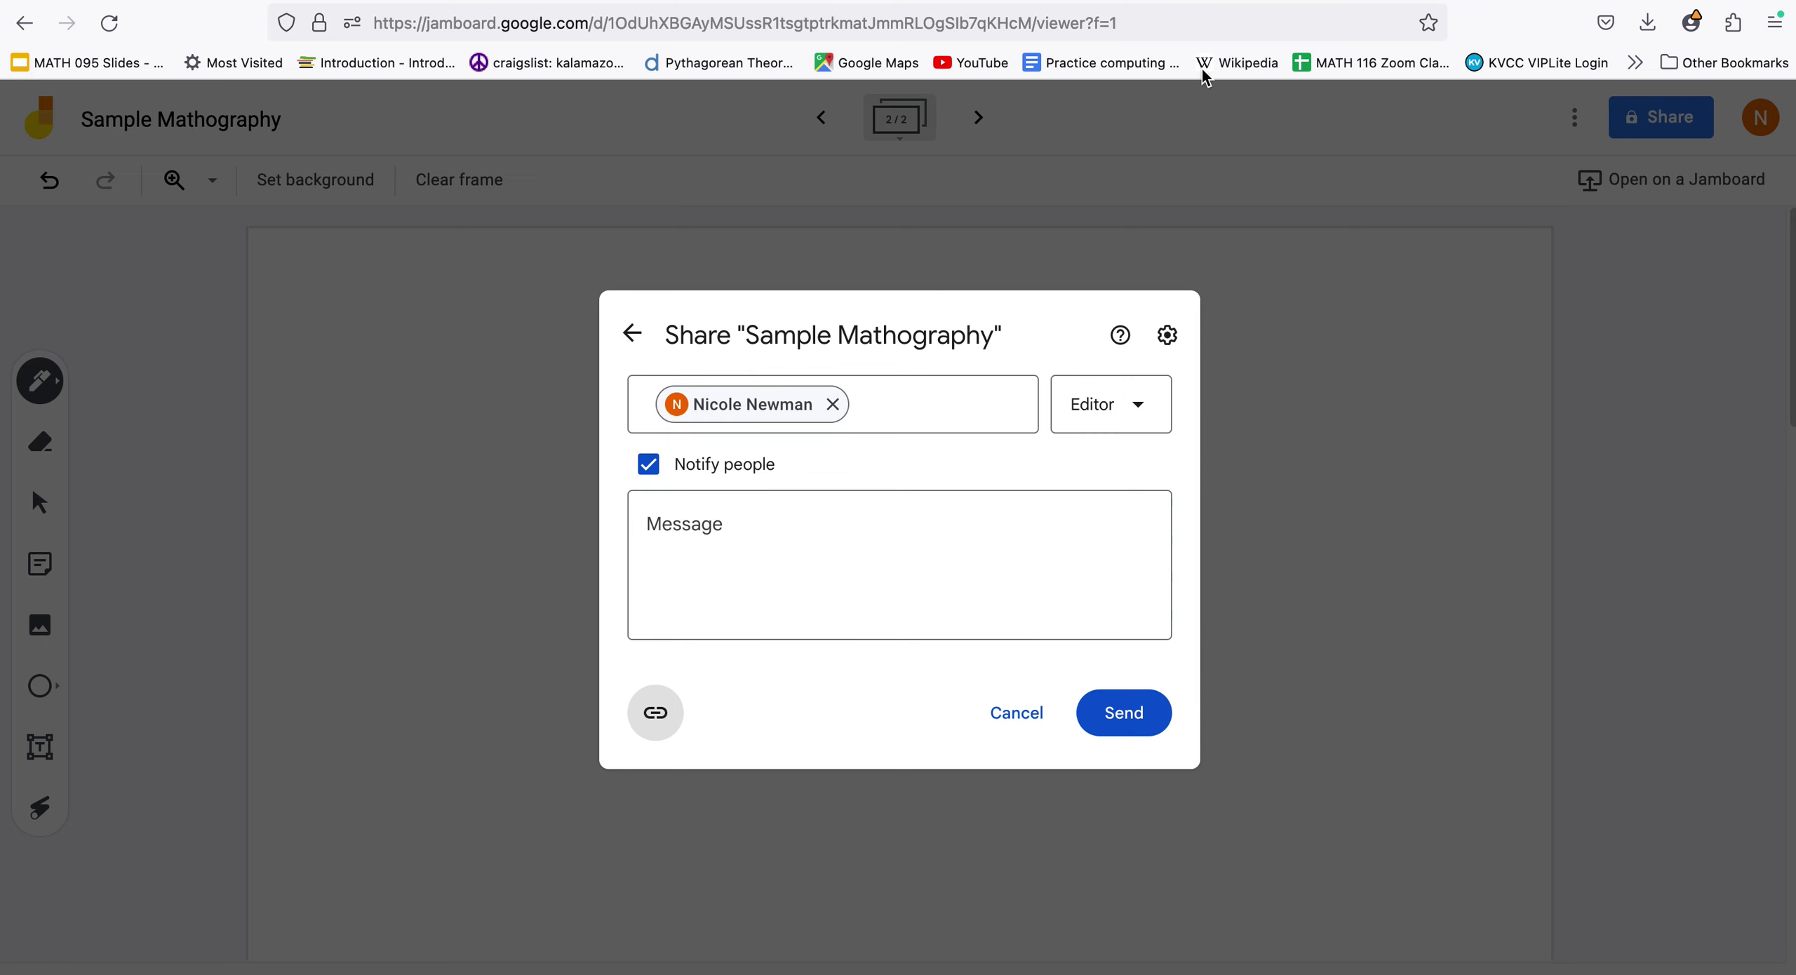
left_click(1261, 2)
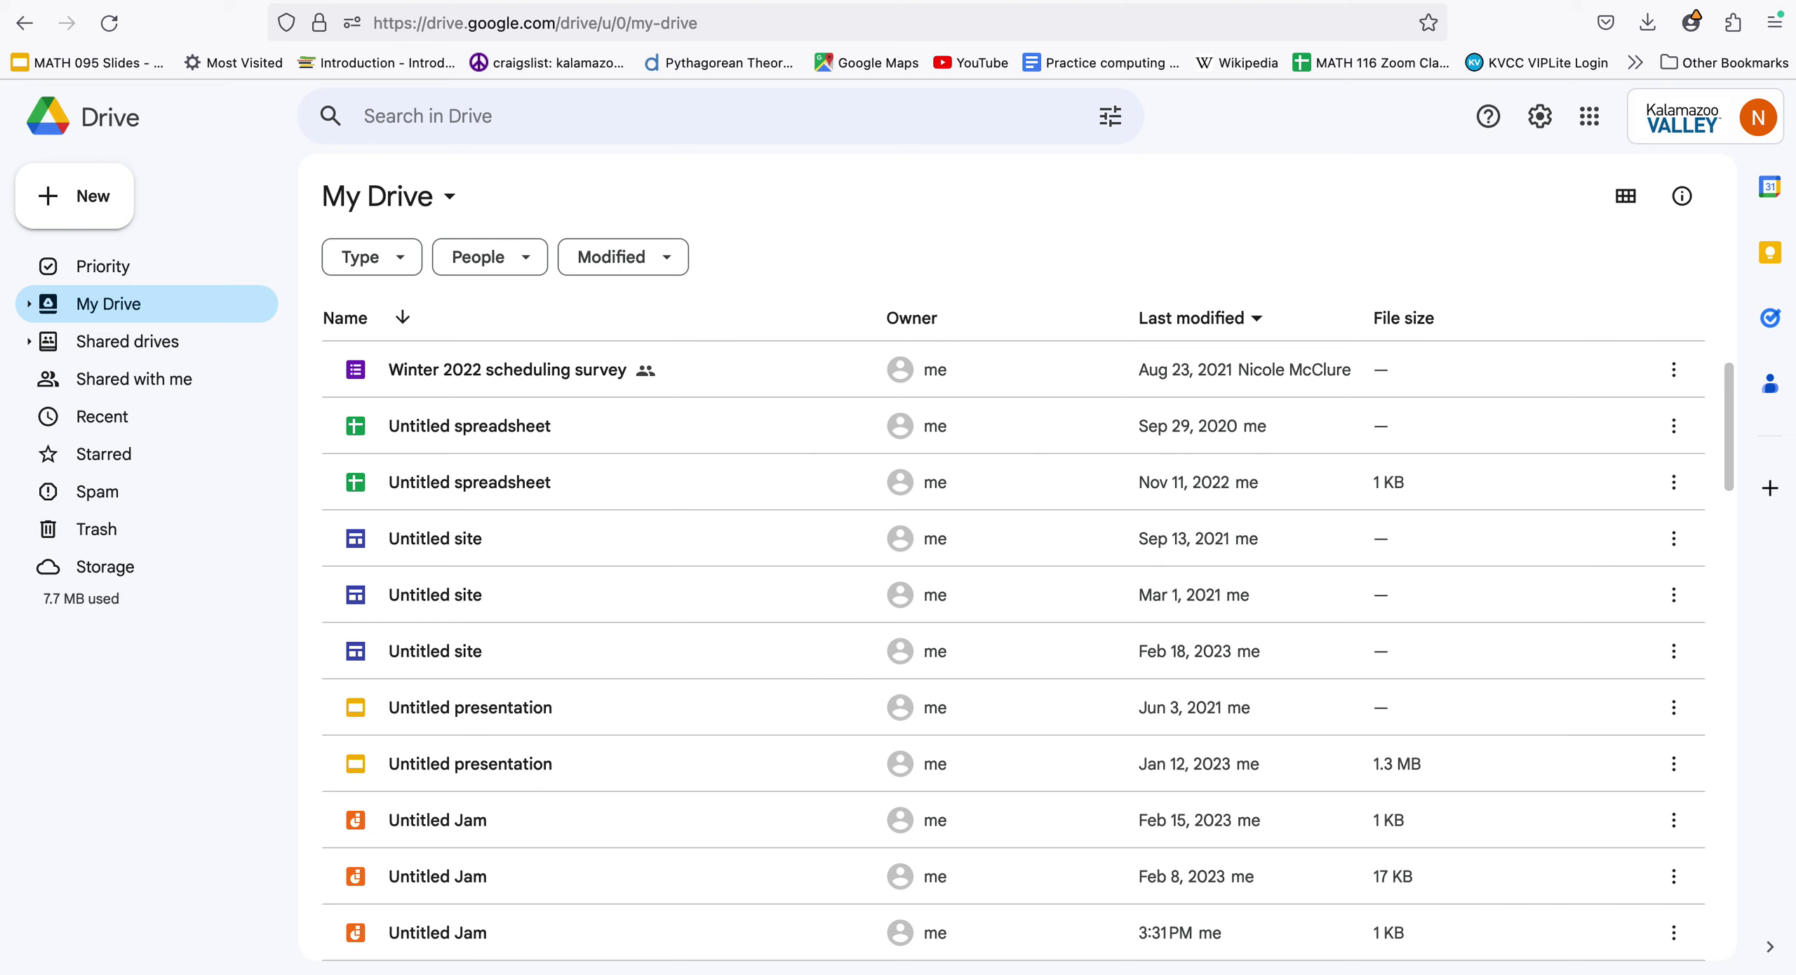
Open Drive's New menu to create a blank Google Slides presentation
left_click(75, 201)
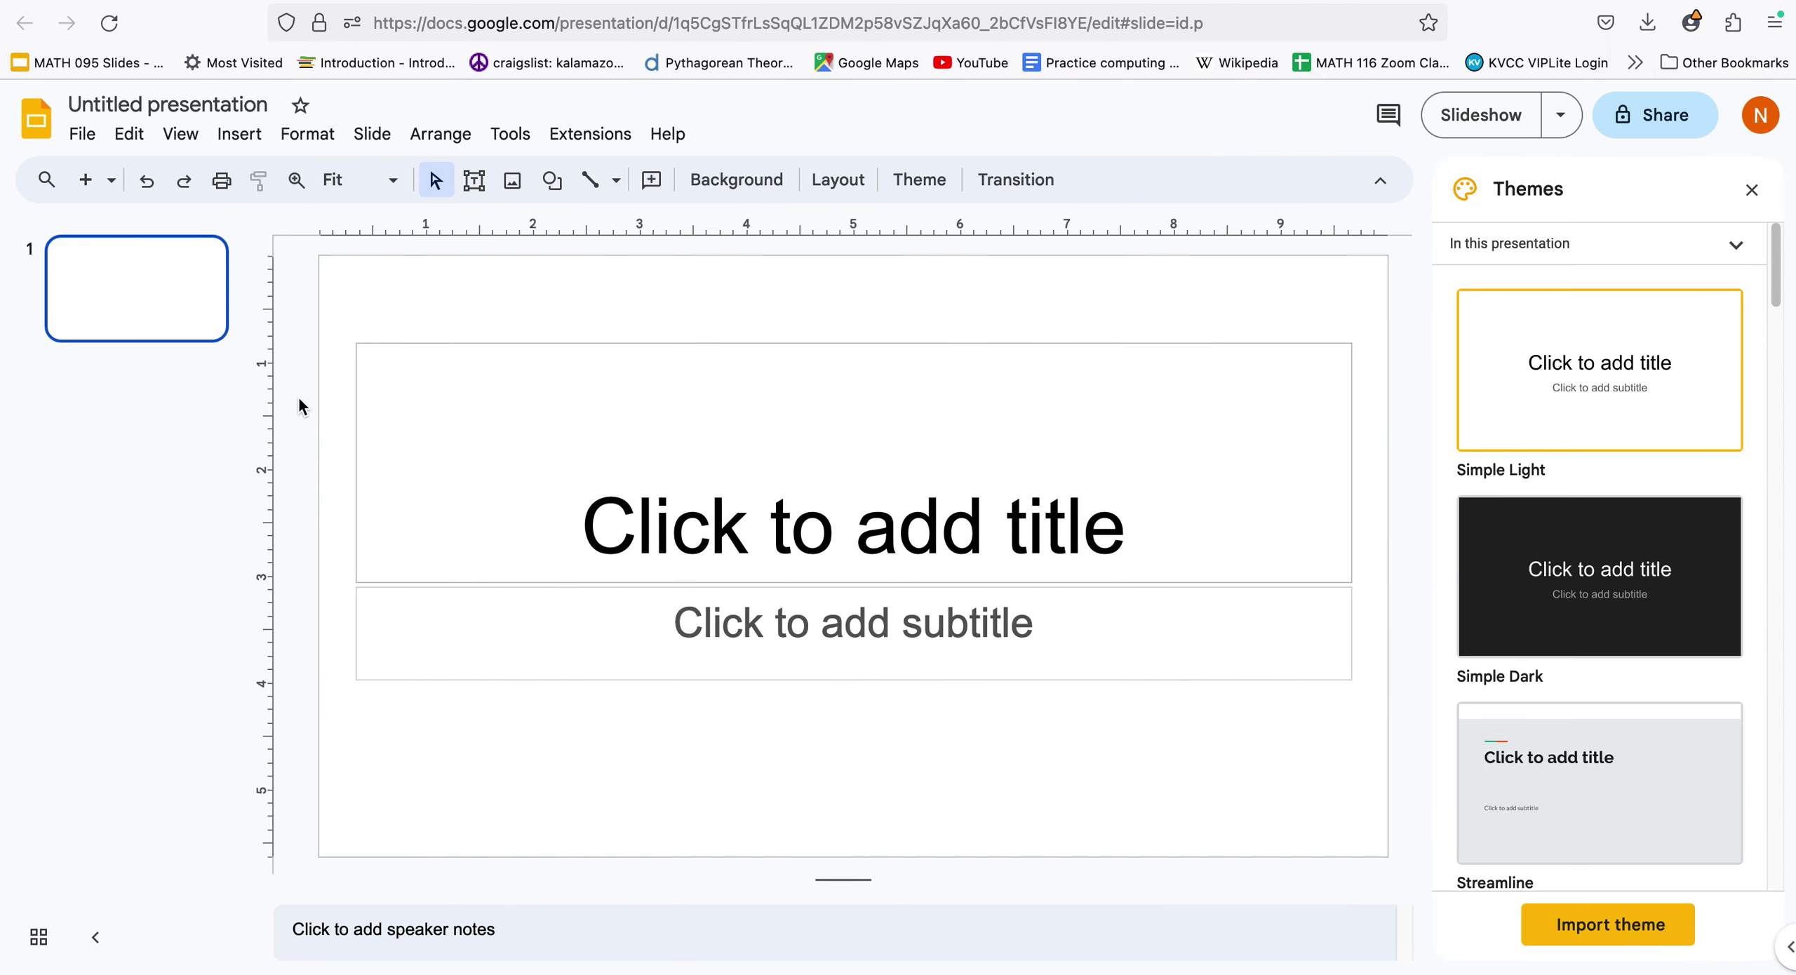
Apply the Streamline theme and title slide 1 'Math is great'
left_click(1582, 815)
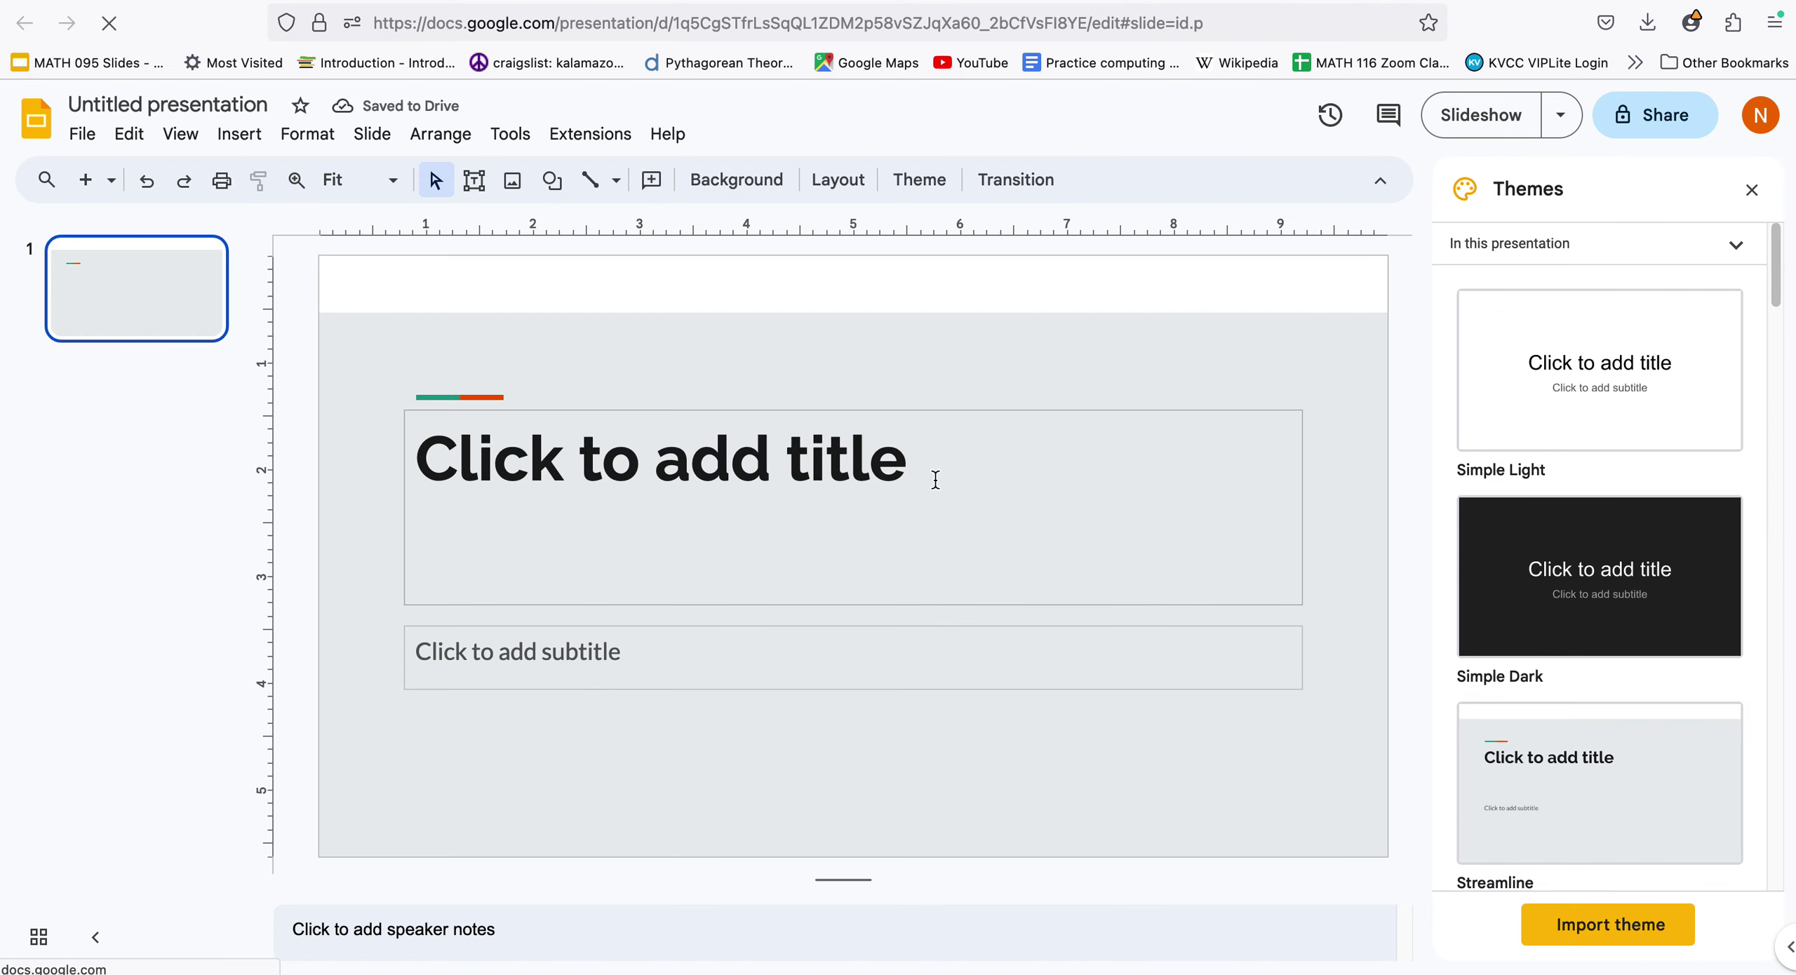
left_click(916, 466)
type("M")
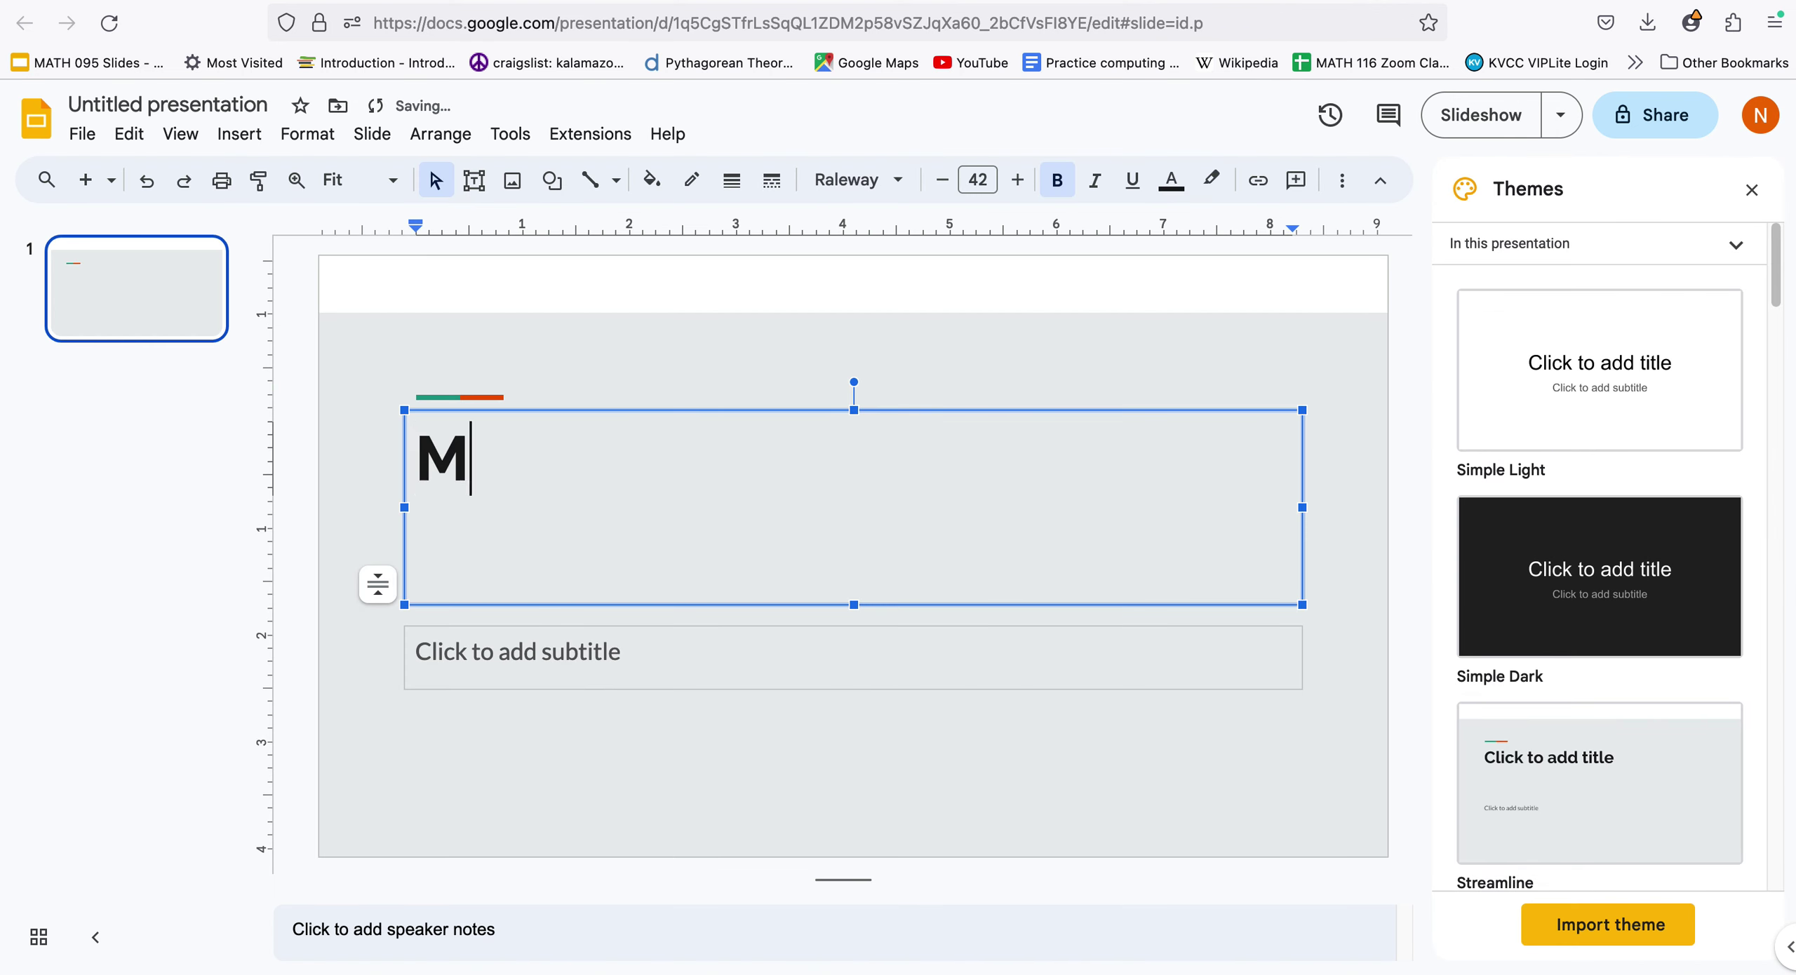
type("ath is great")
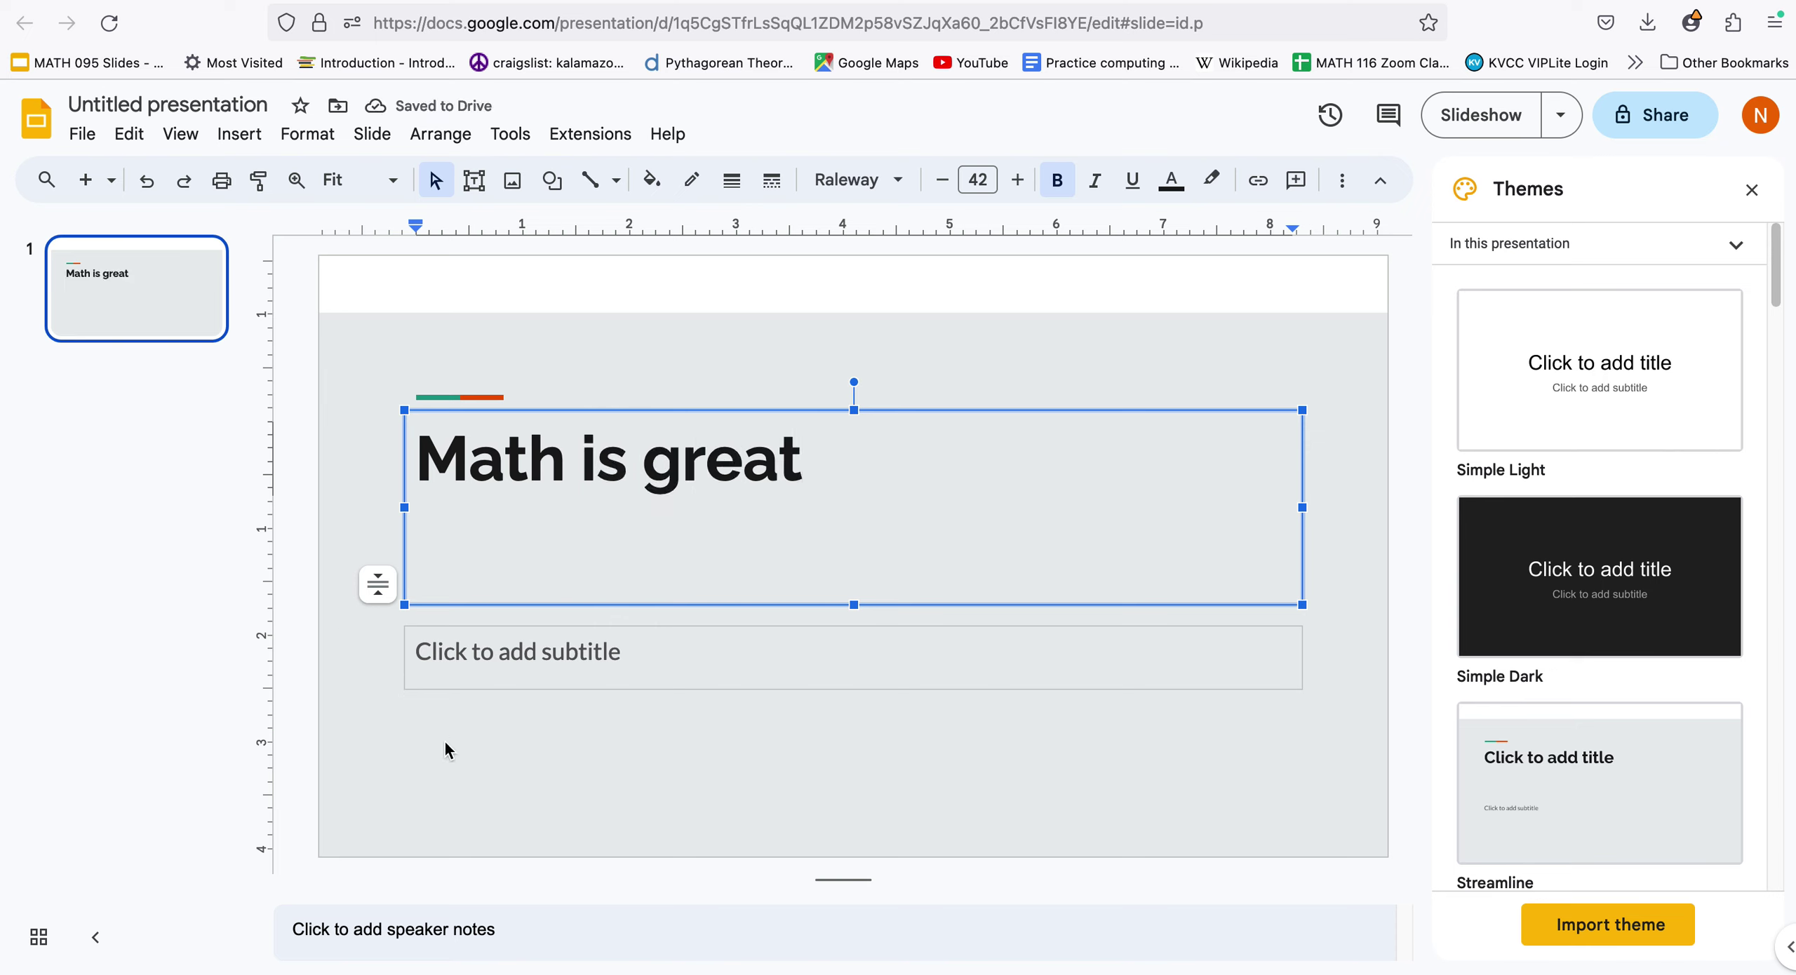
left_click(418, 741)
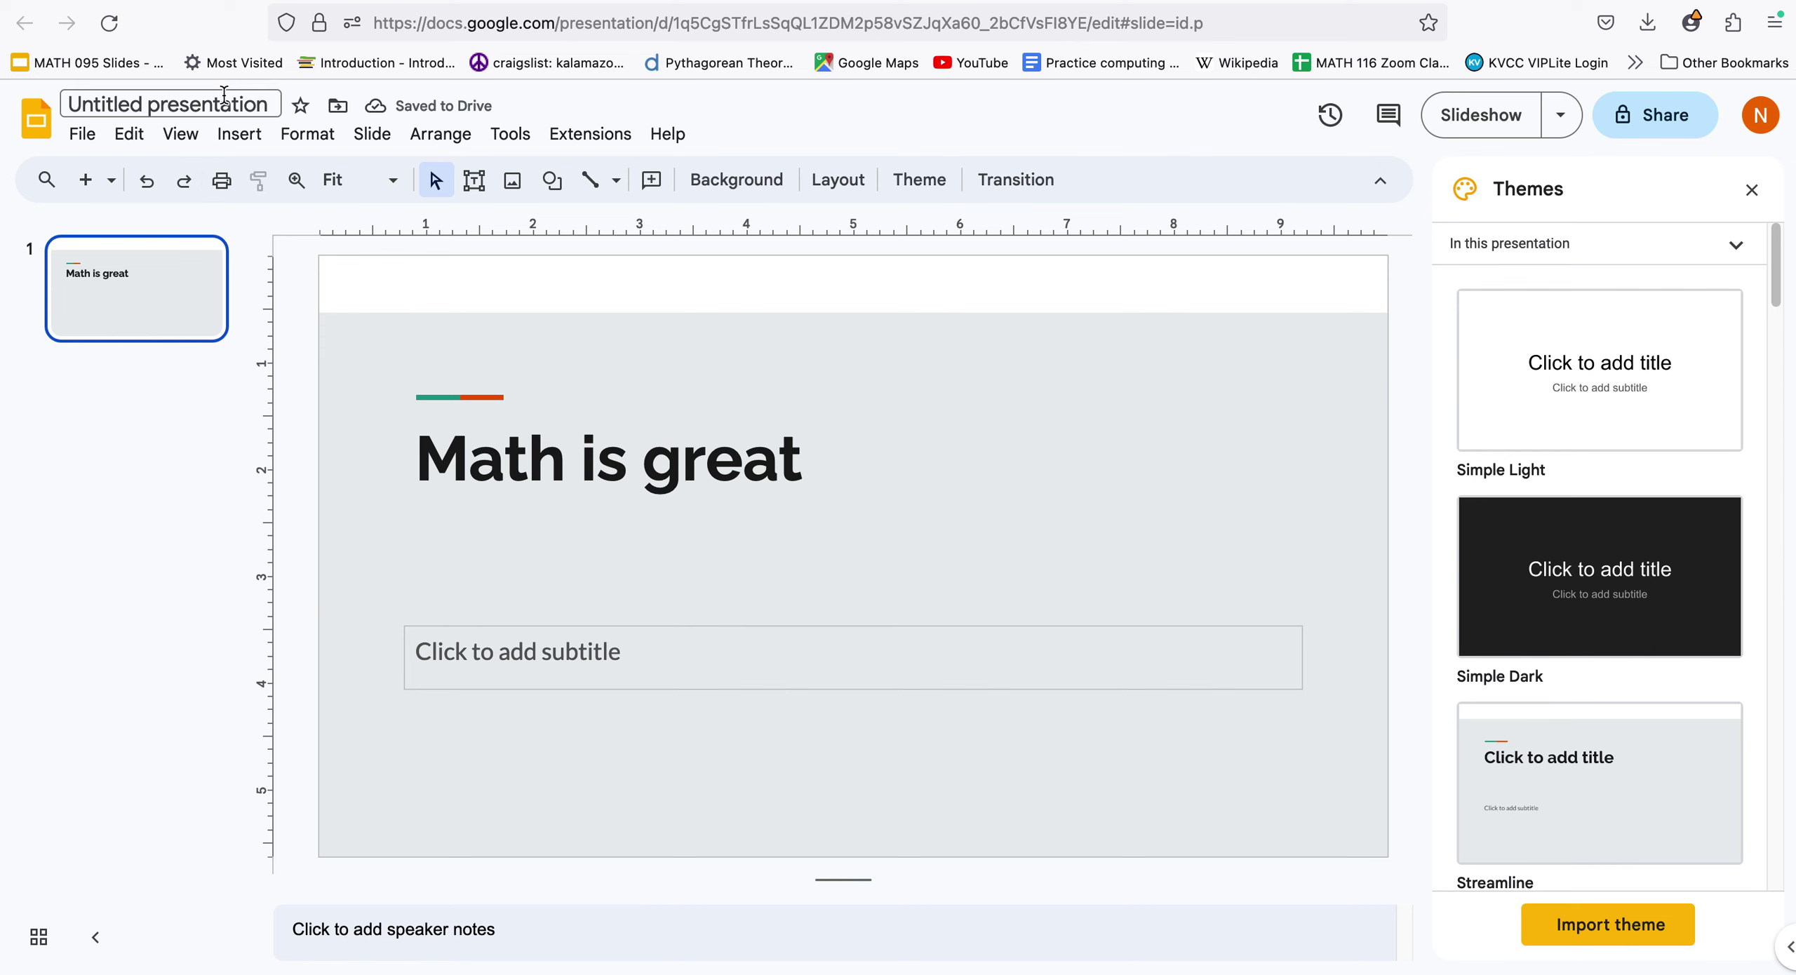
Insert a second slide via Insert > New slide and select the text box tool
left_click(237, 135)
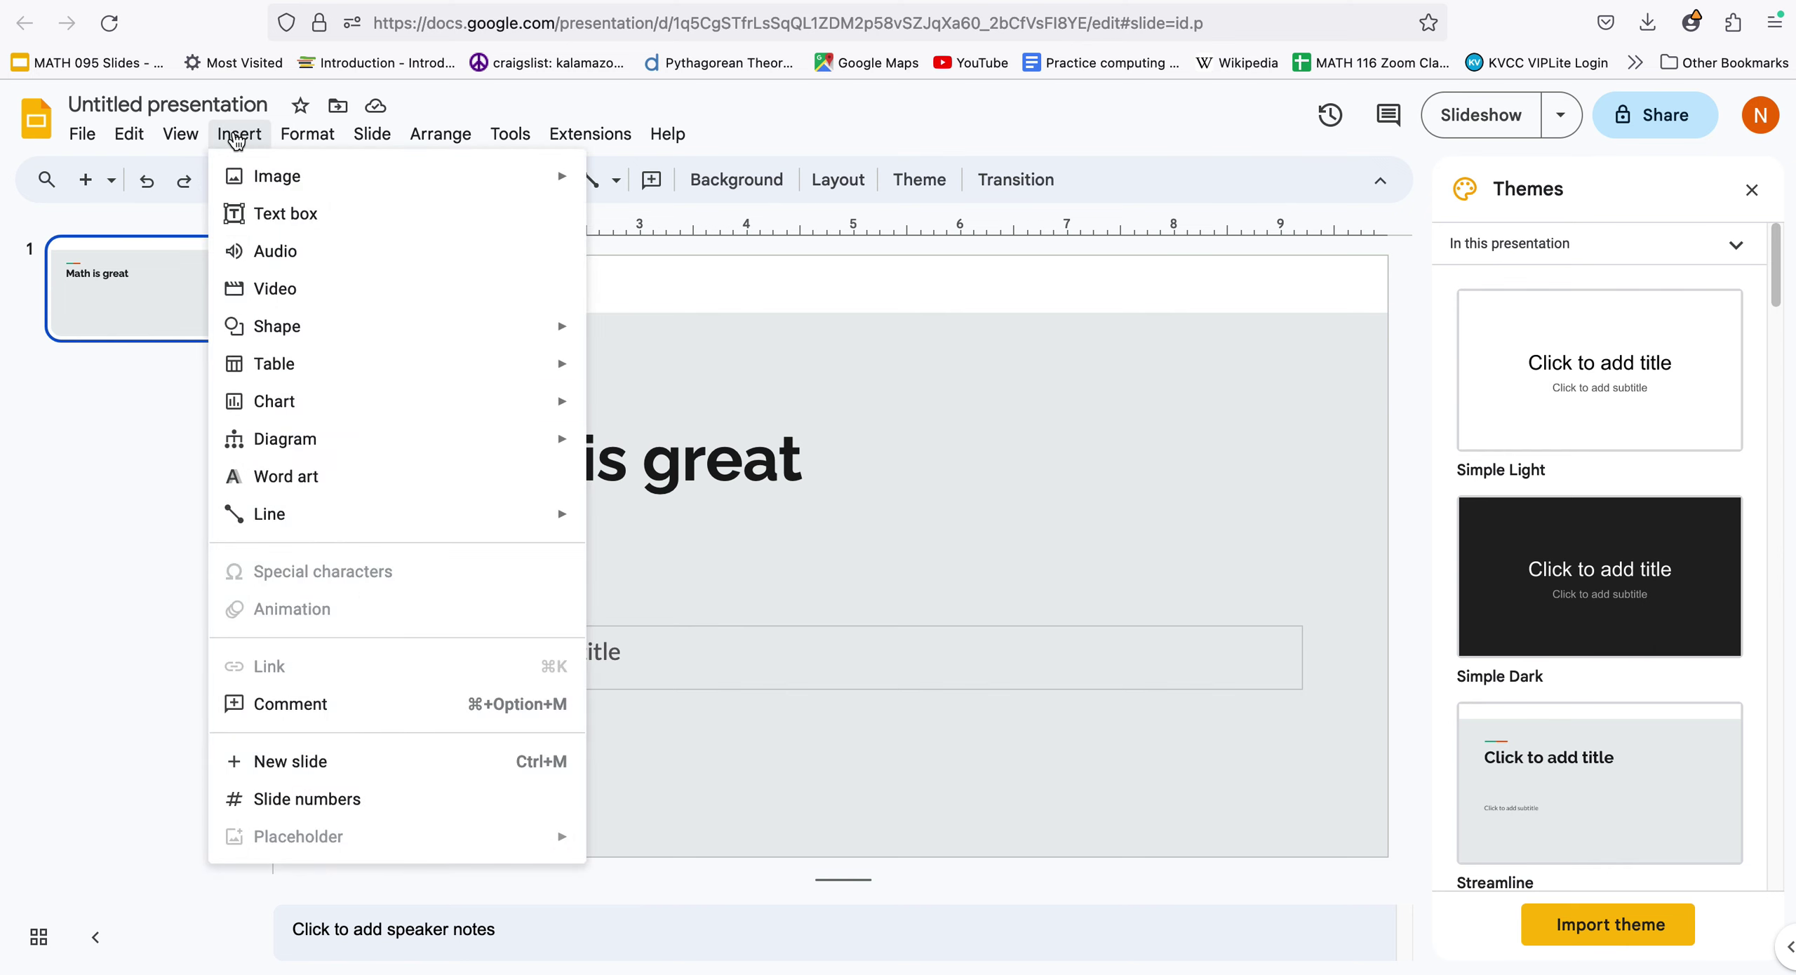
left_click(300, 764)
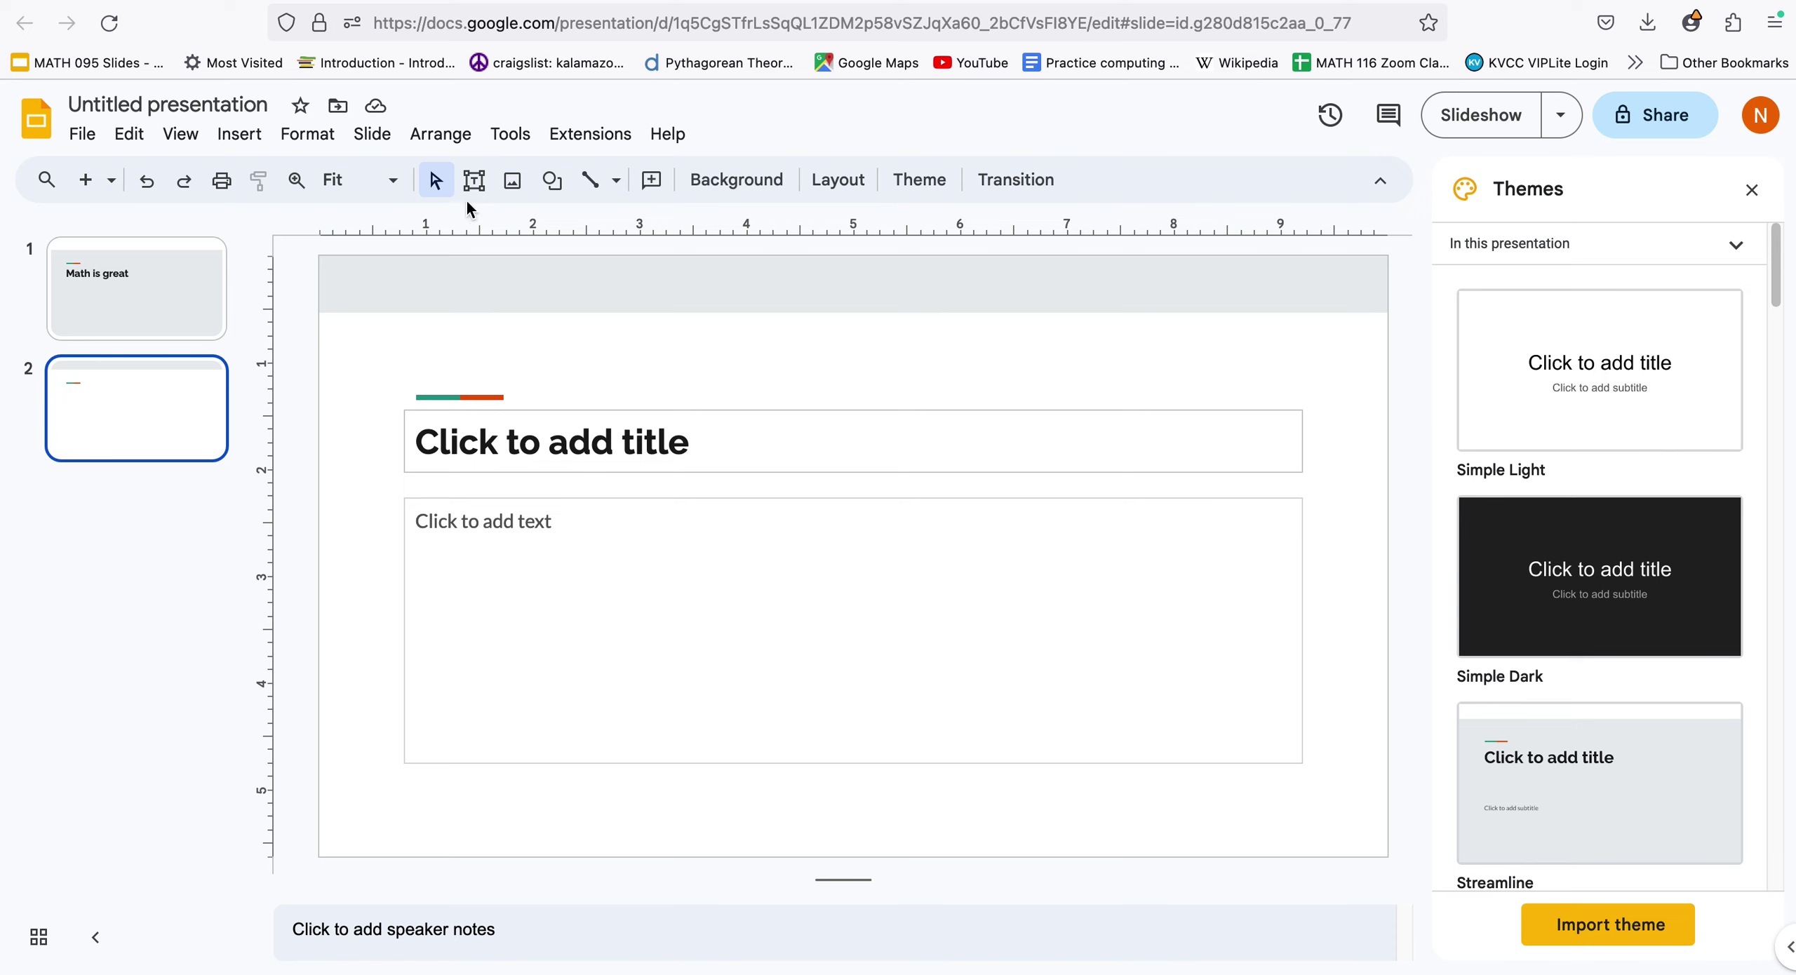
left_click(512, 182)
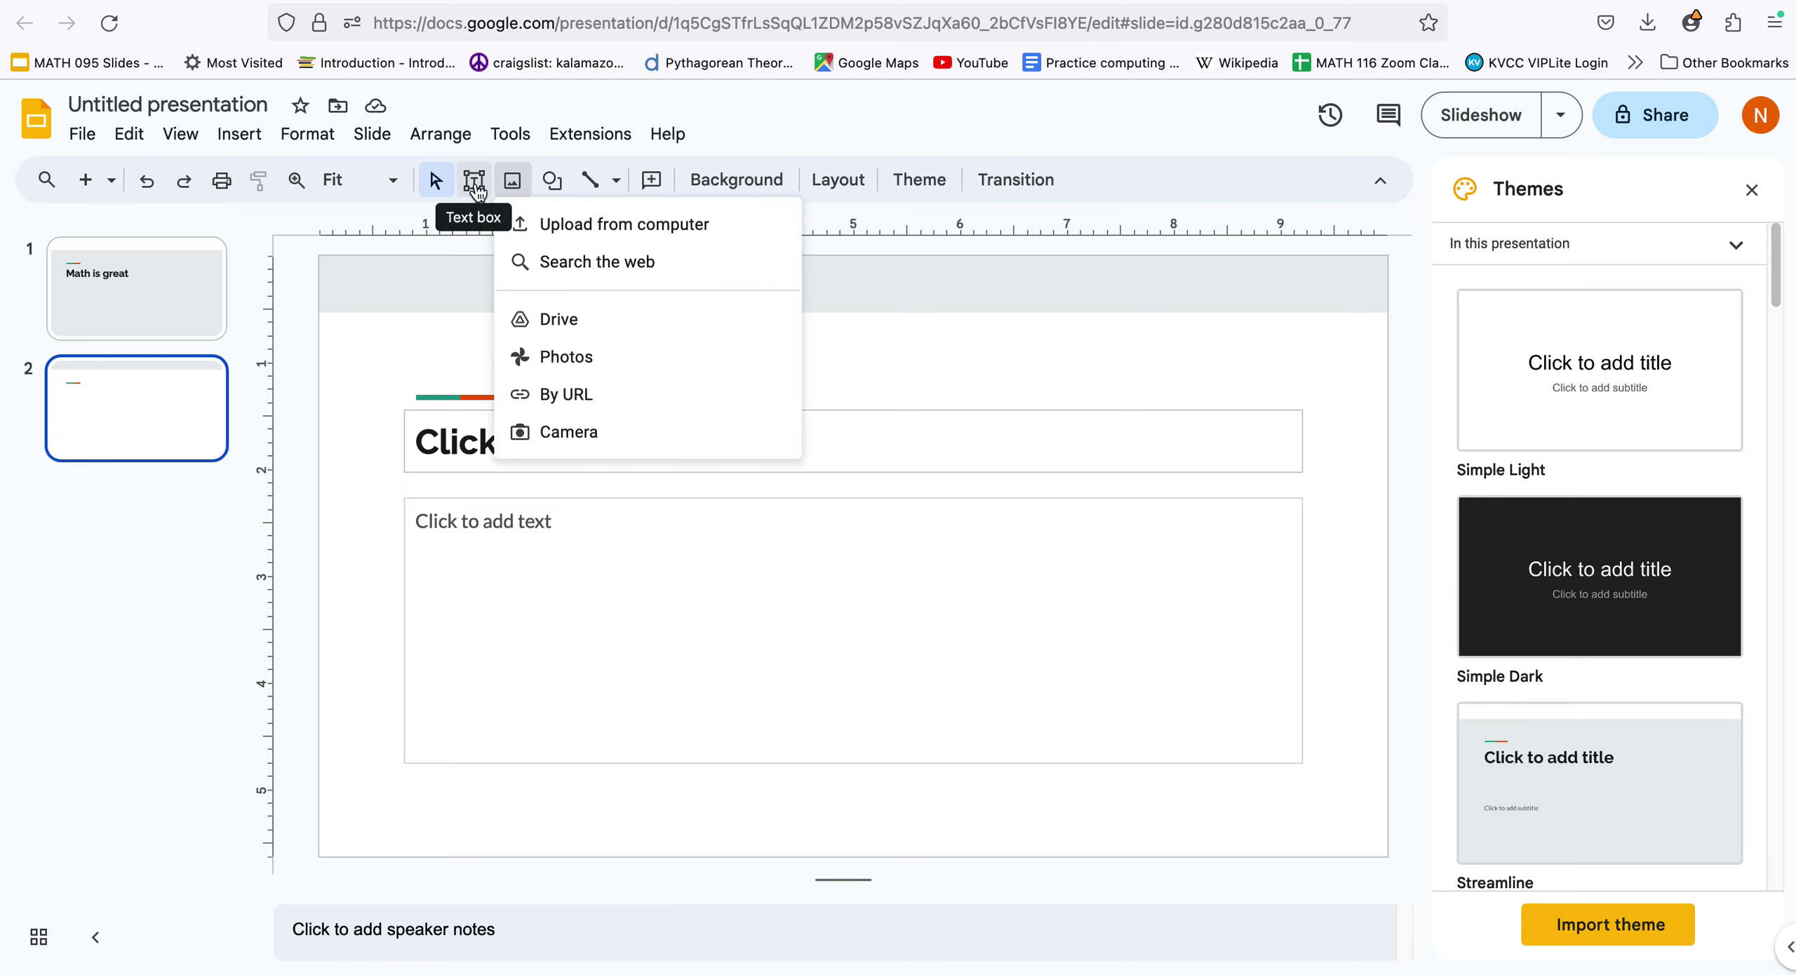
left_click(476, 186)
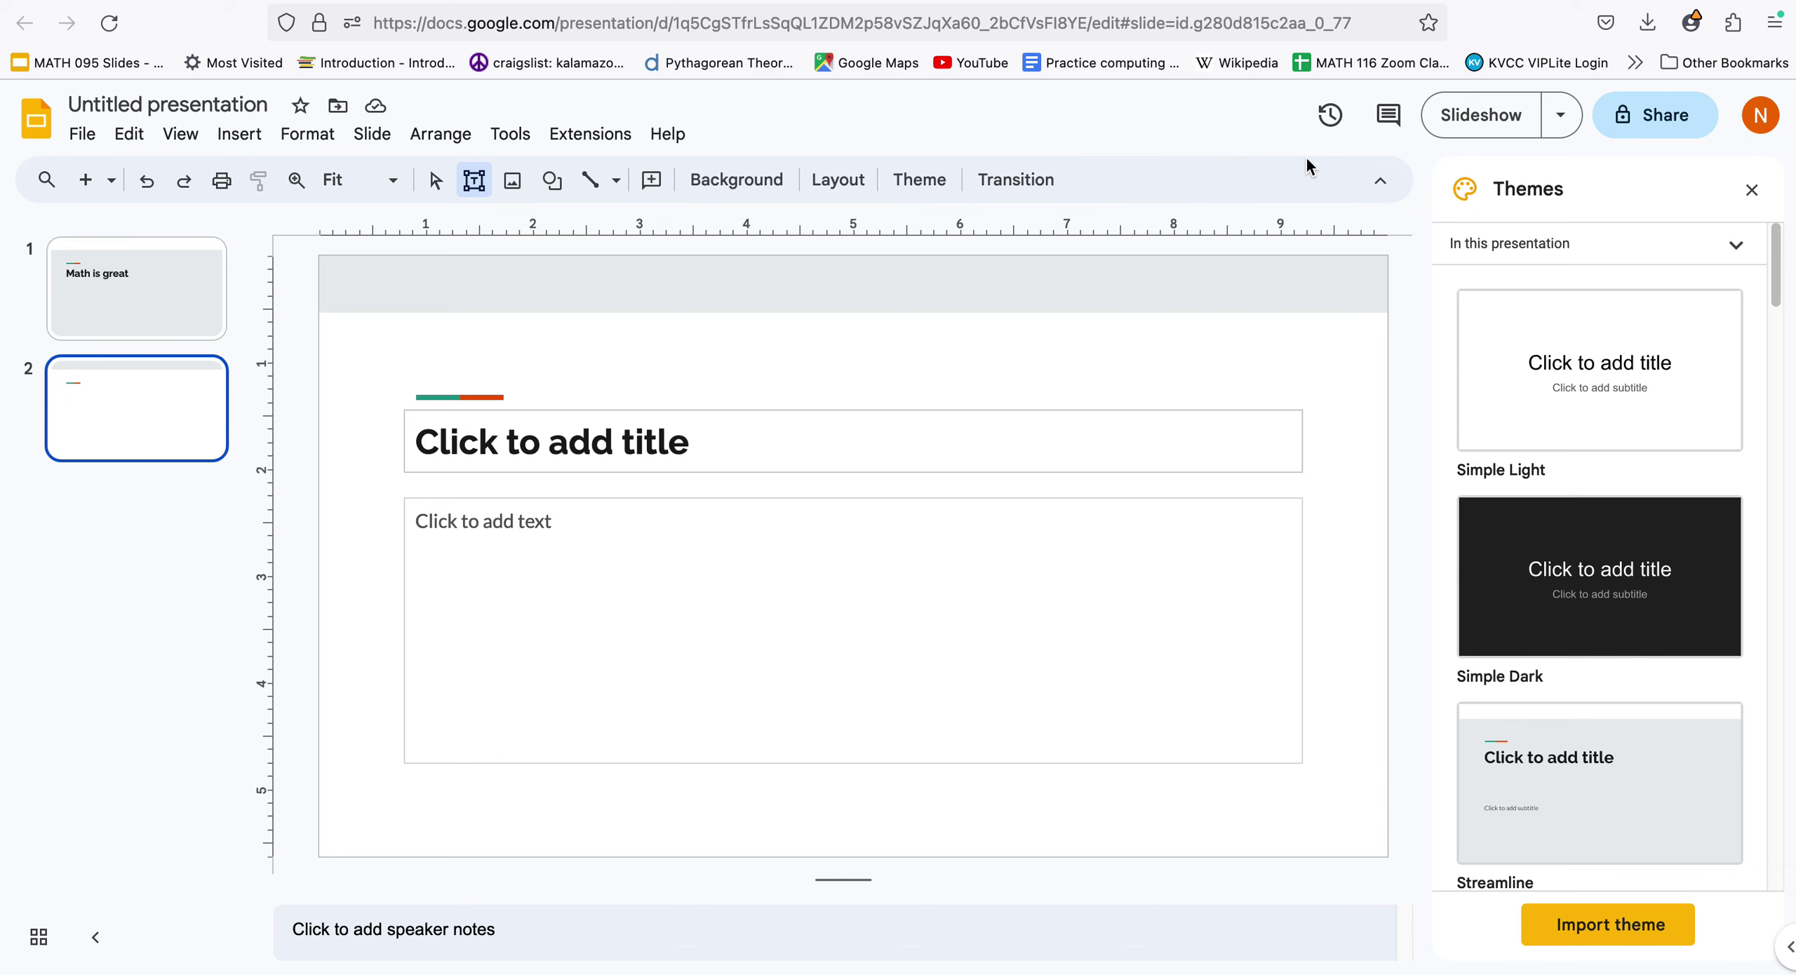
Name the presentation 'Sample mathography' from the Share dialog and view the general access options
left_click(1664, 124)
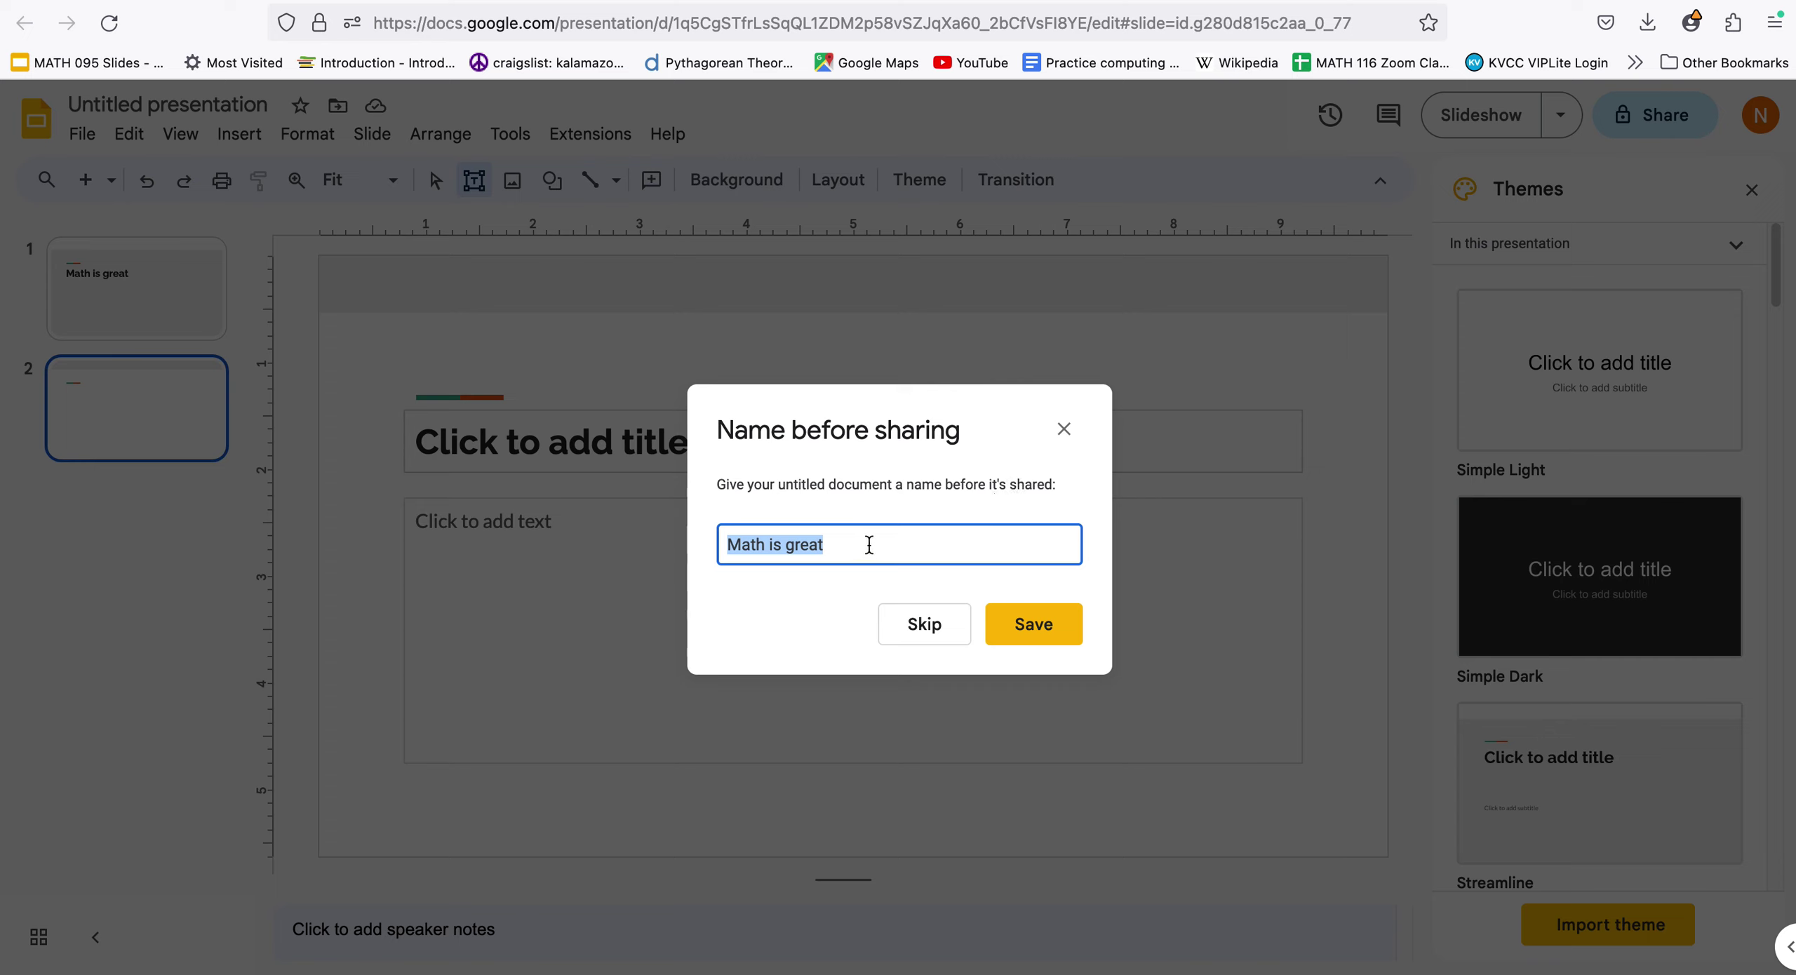
left_click_drag(870, 544, 715, 533)
type("Sample mathao")
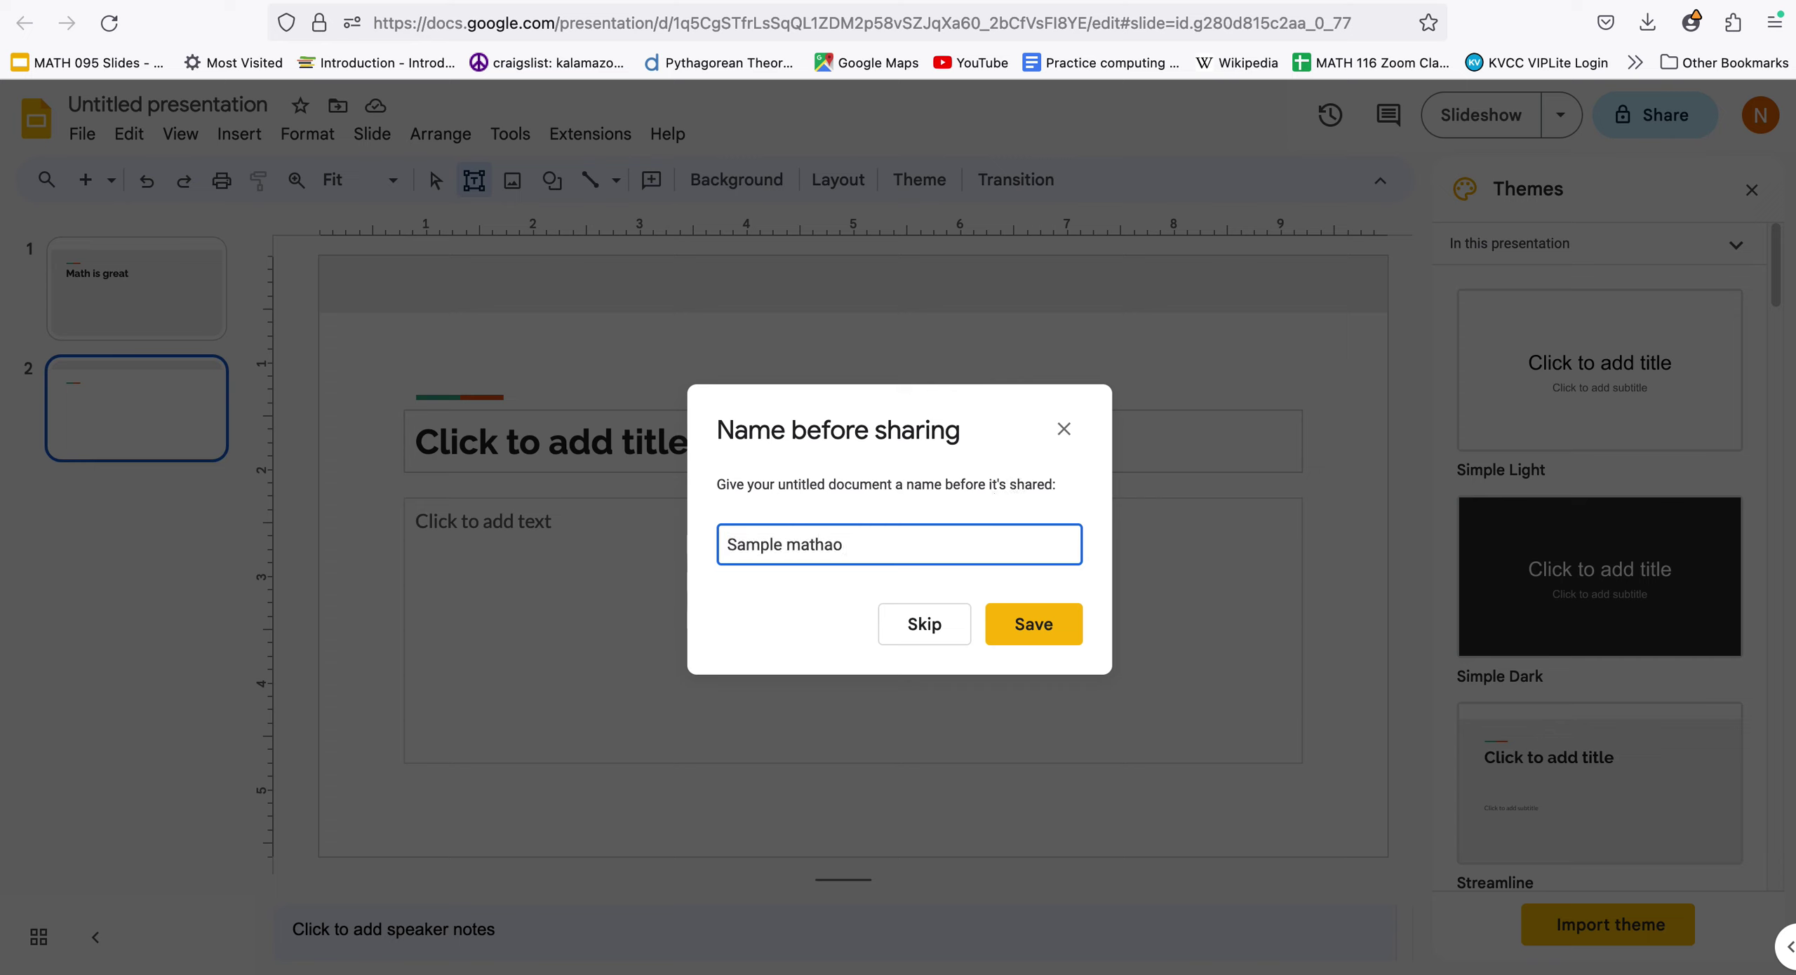
key("BackSpace")
key("BackSpace")
type("ography")
left_click(1031, 621)
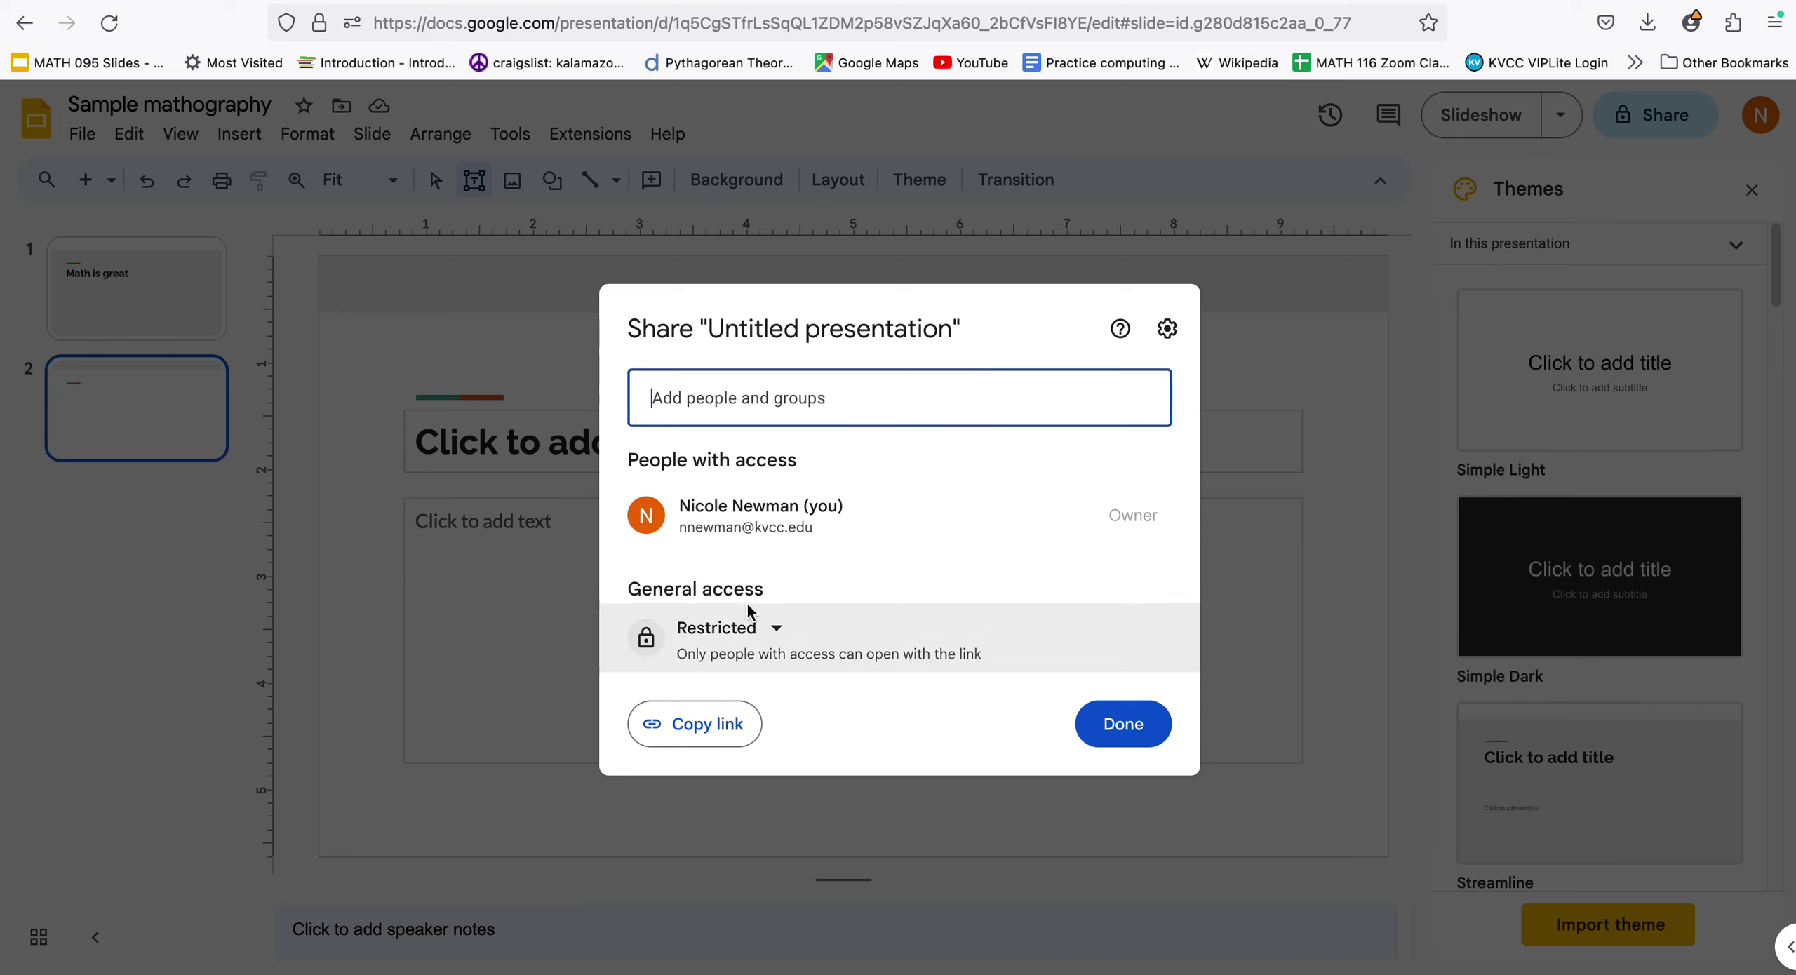
left_click(777, 629)
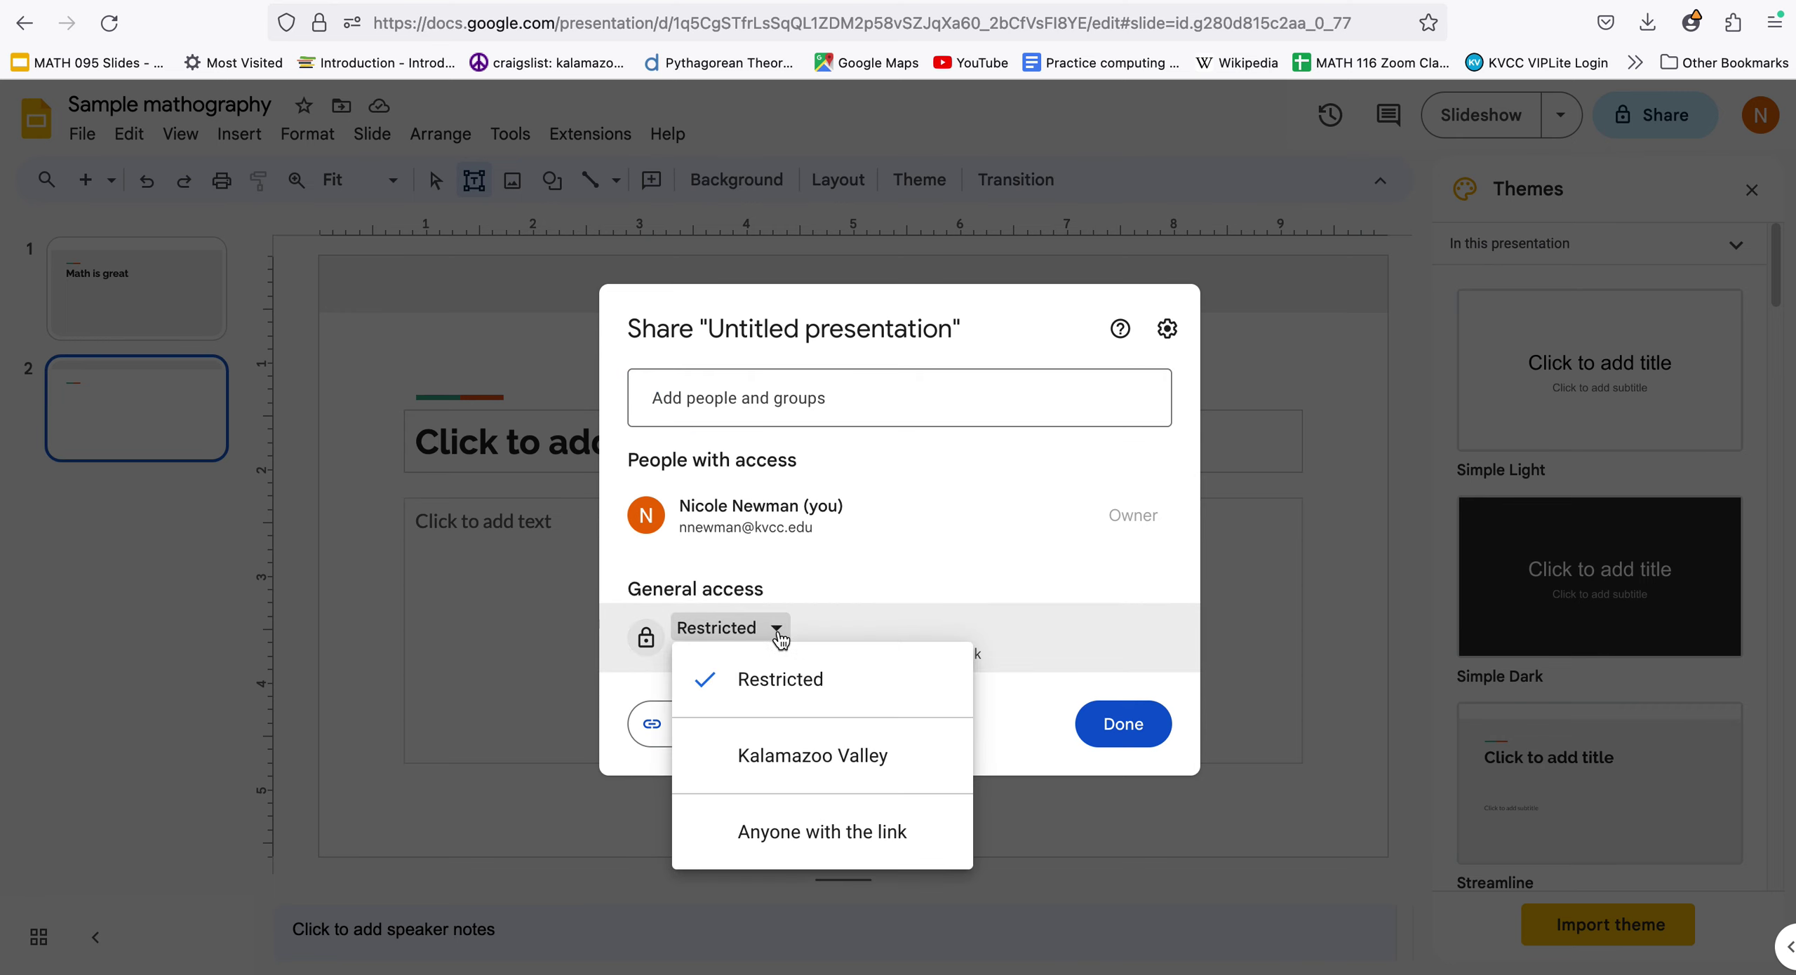
Add the instructor's e-mail as a recipient and copy the presentation's link
left_click(660, 398)
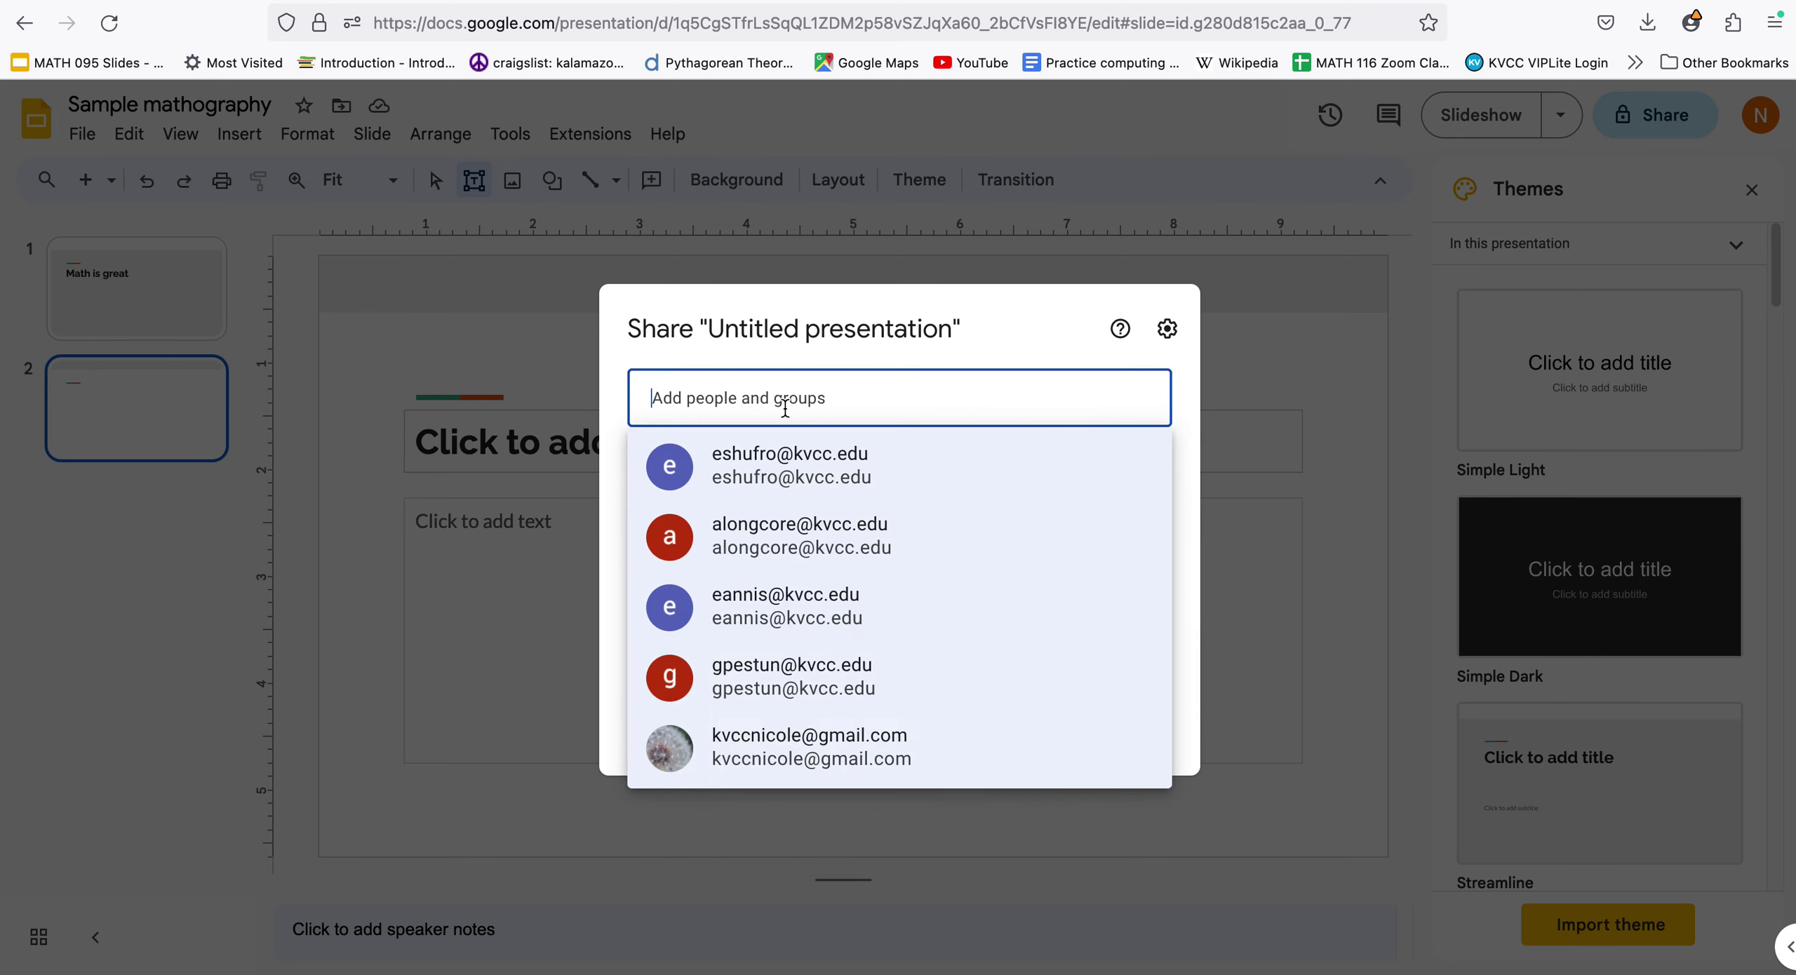
key("super+v")
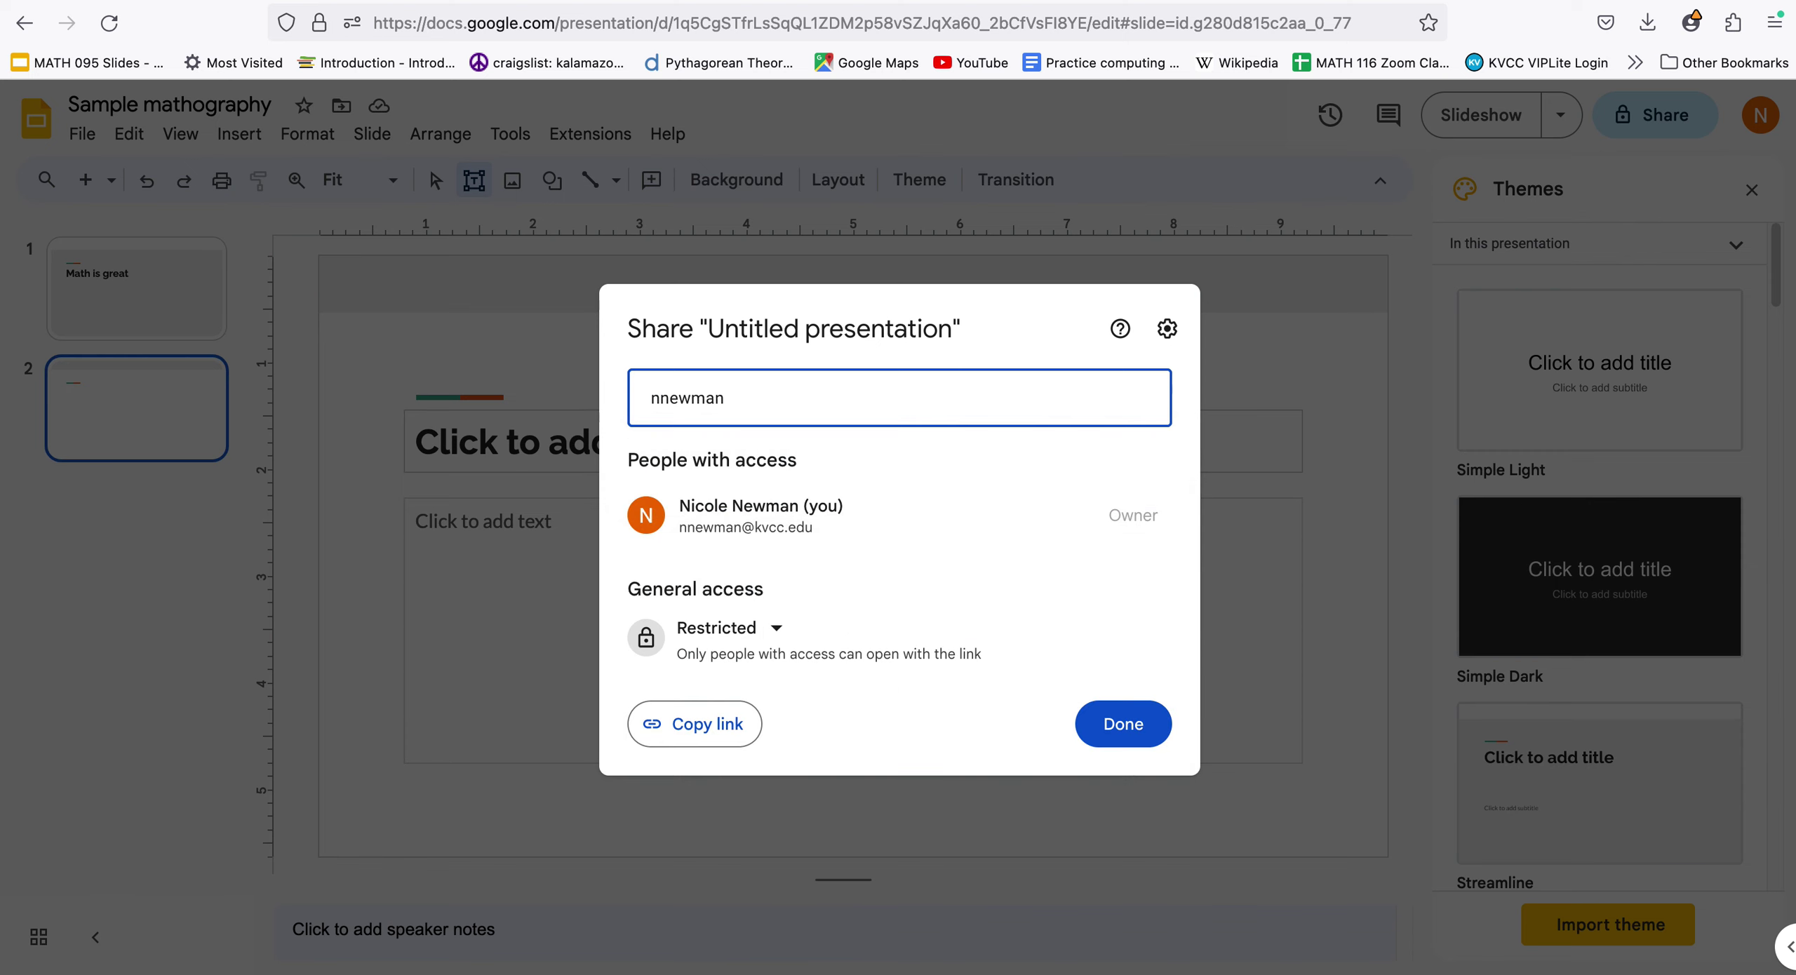
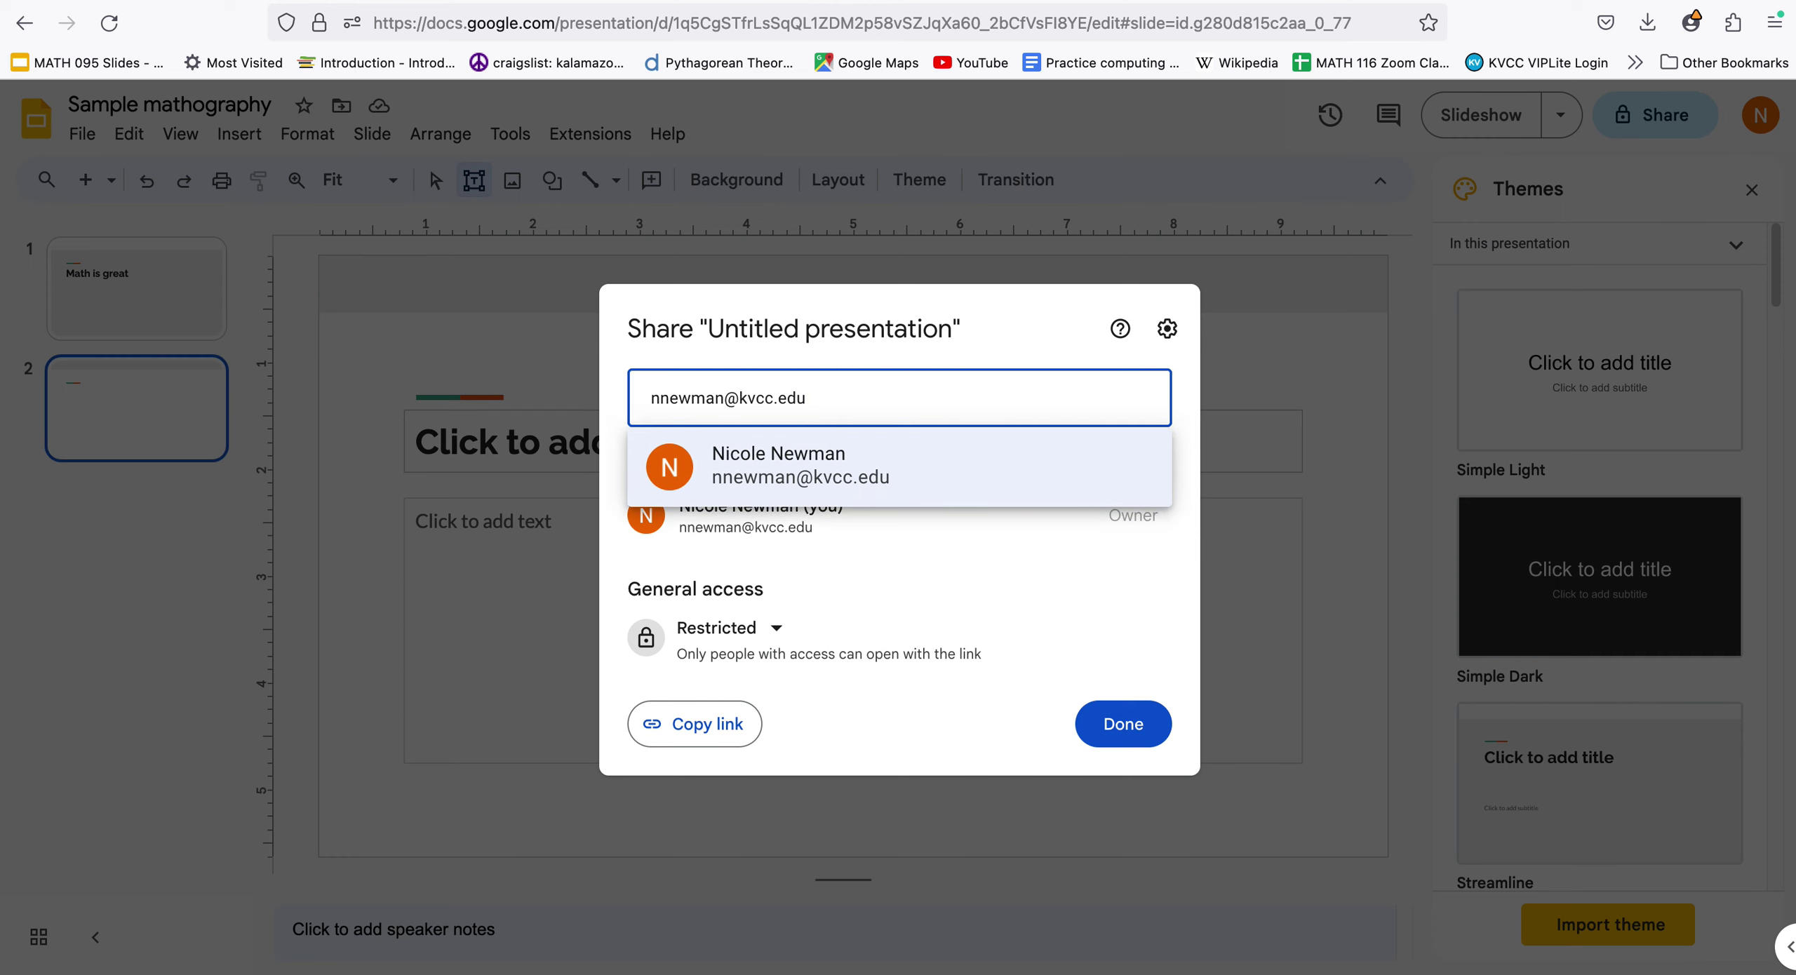
left_click(804, 465)
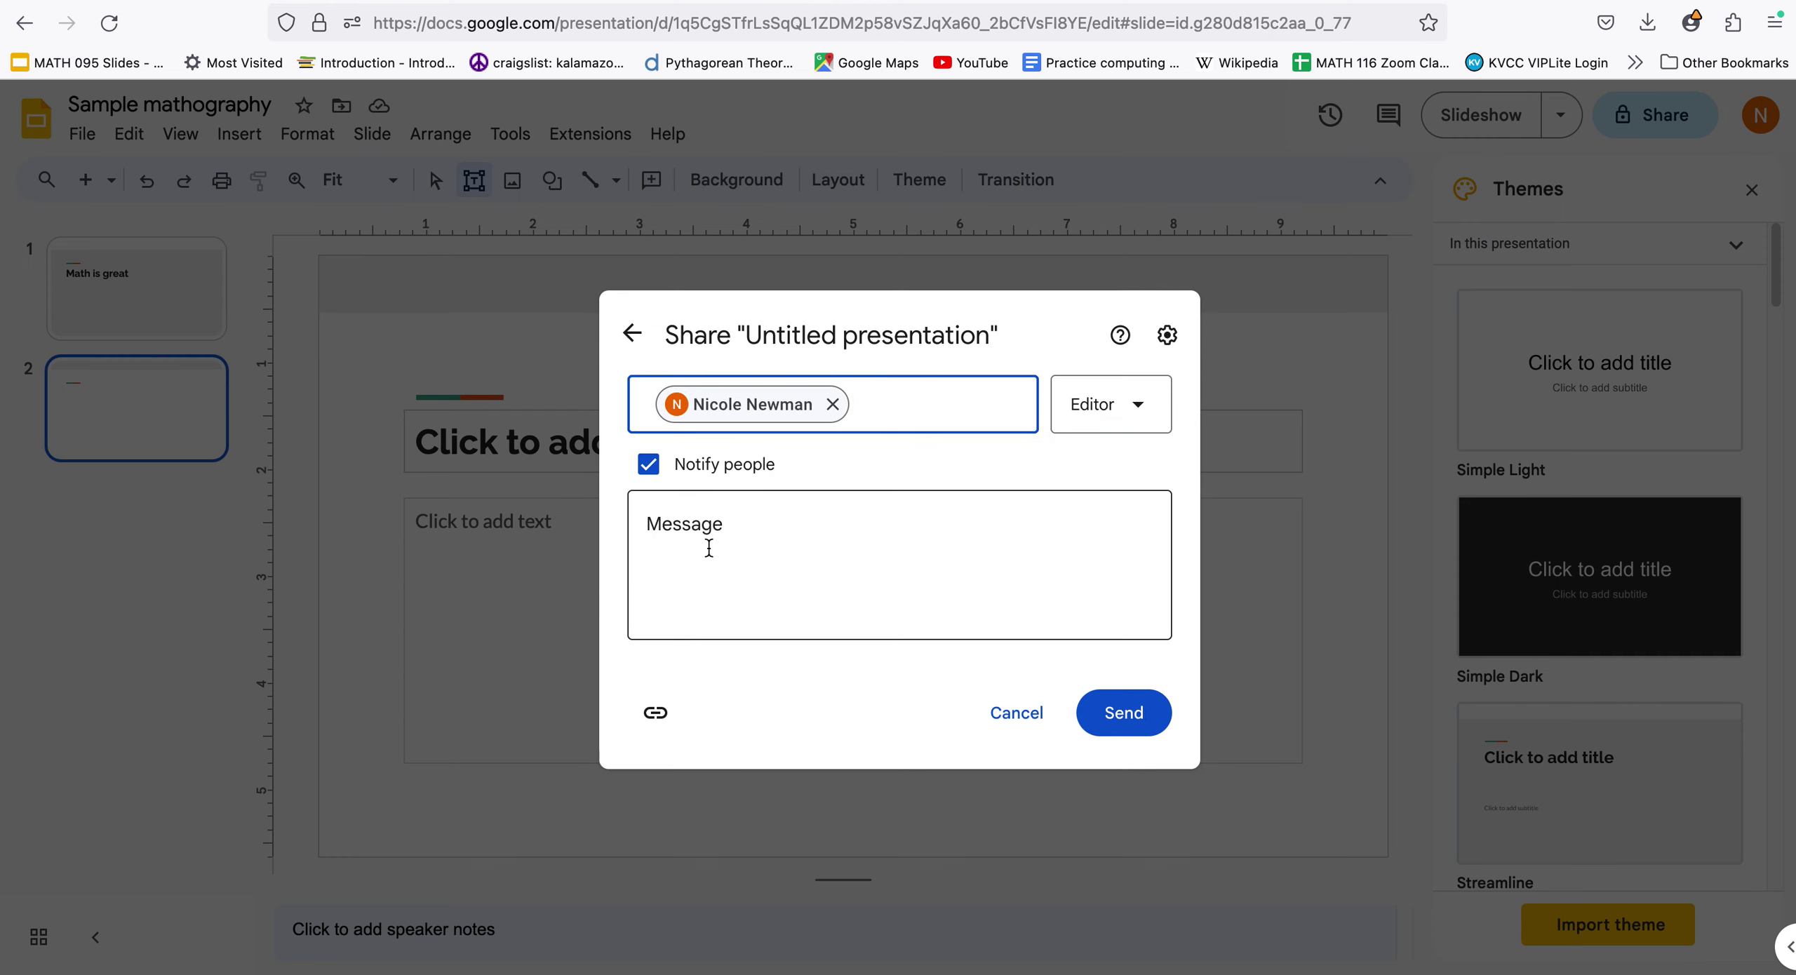
left_click(708, 547)
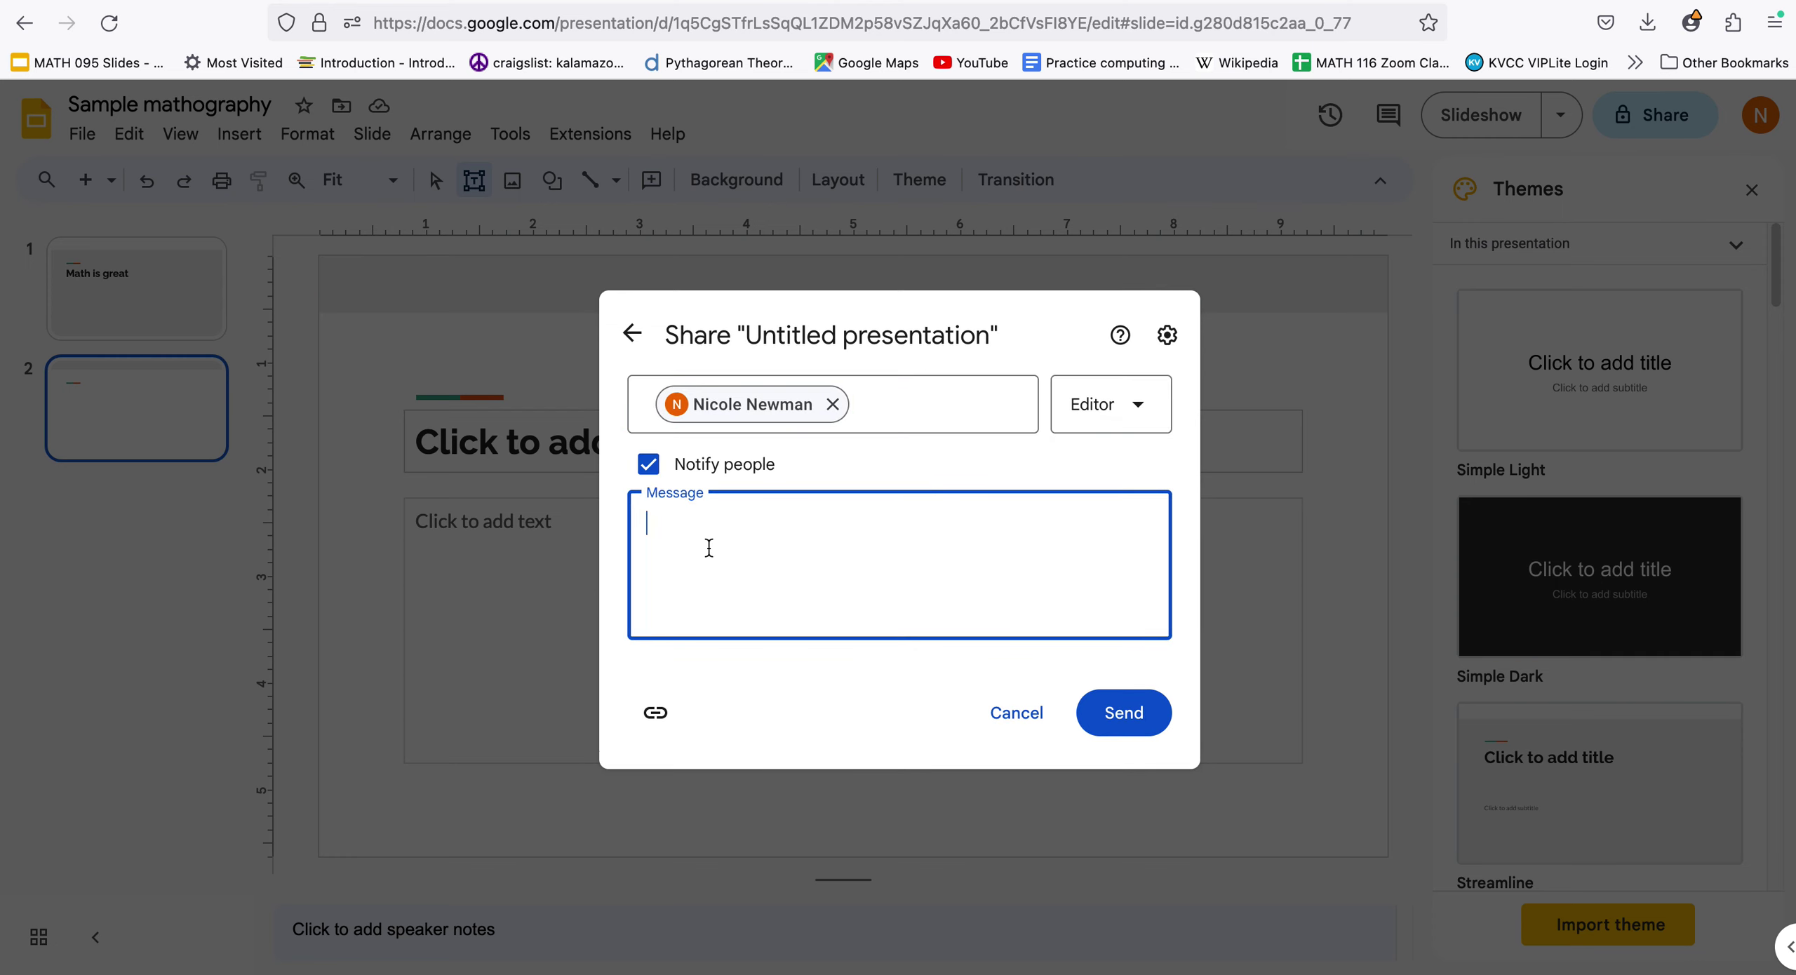
left_click(656, 714)
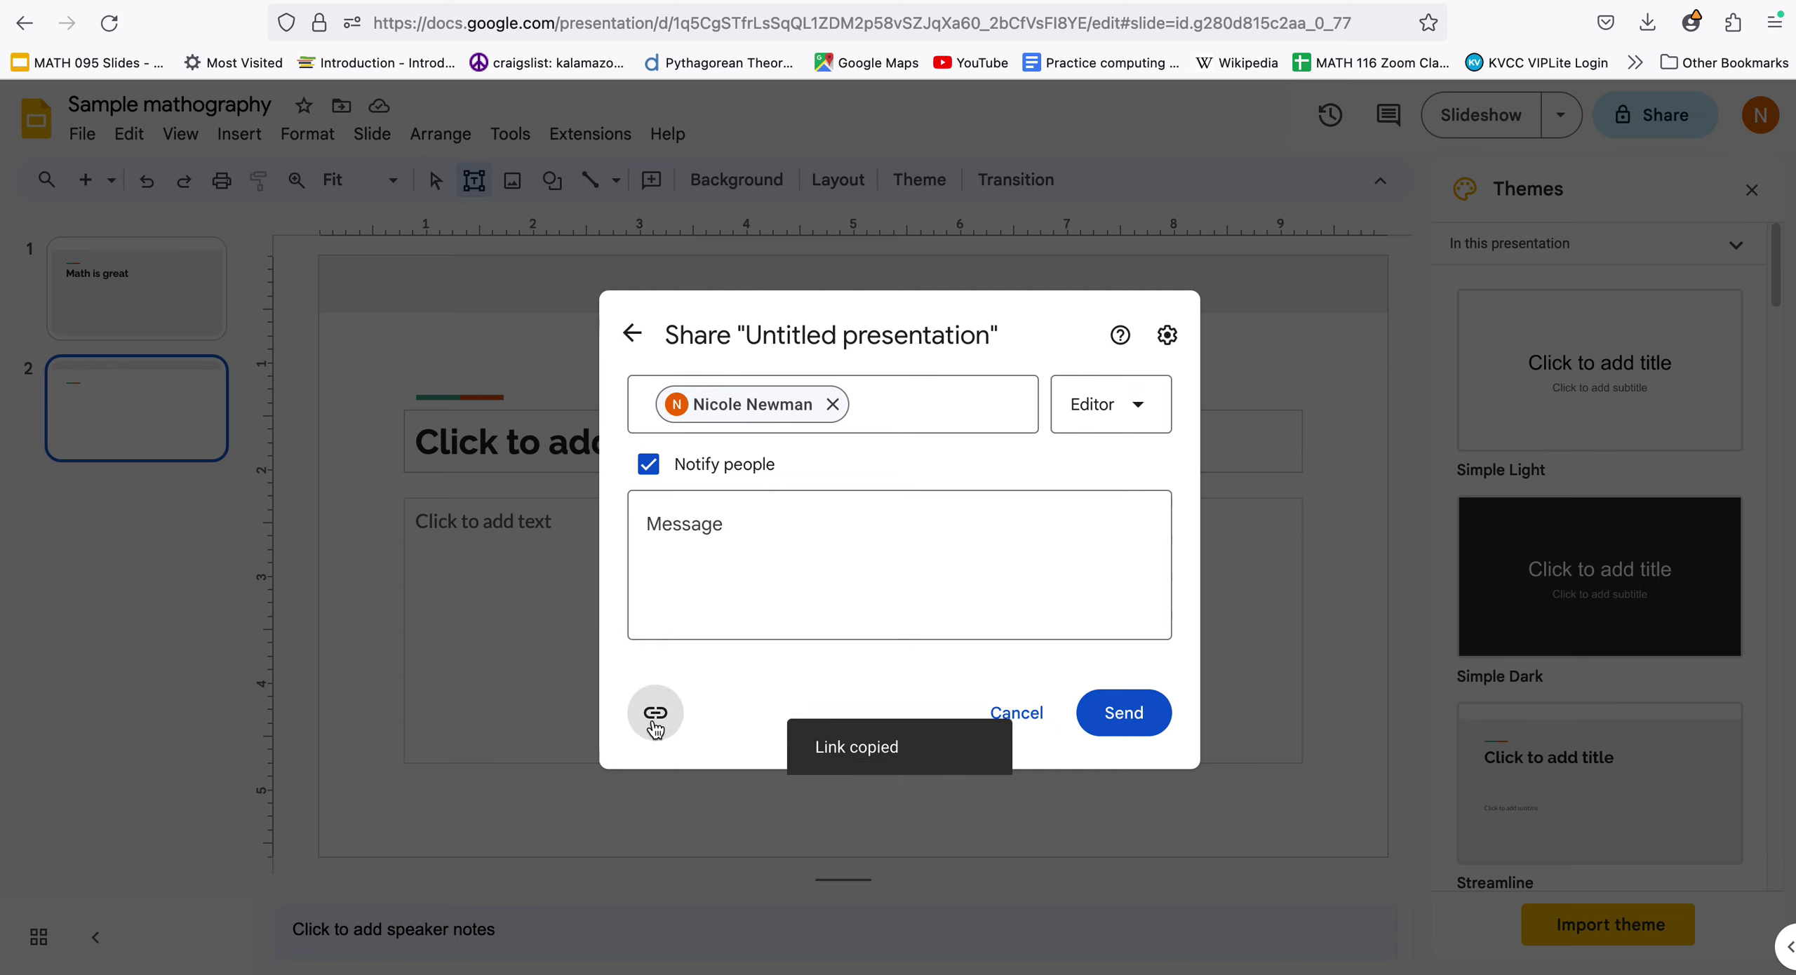